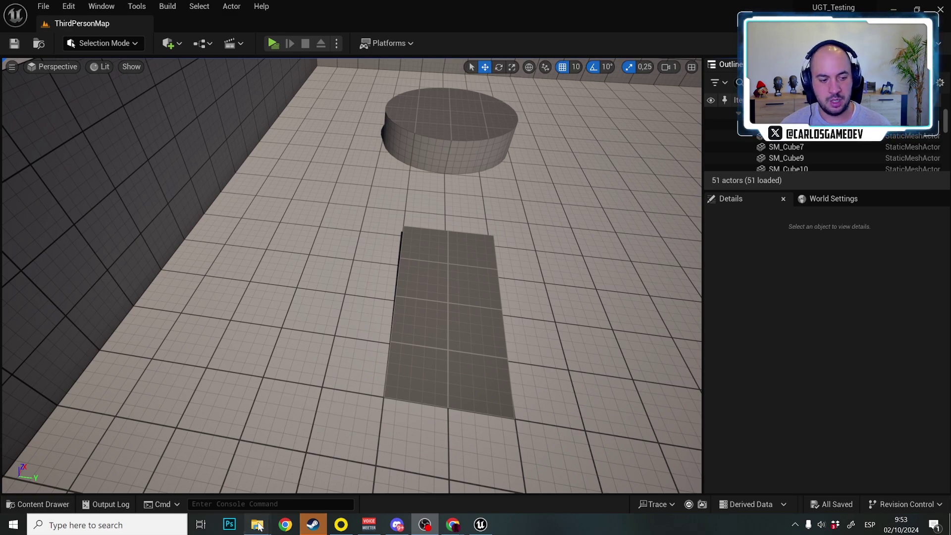
- Play the ShaderCompilationIssues video from the Raw folder in File Explorer
{"action": "mouse_move", "coordinate": [257, 525]}
{"action": "left_click", "coordinate": [215, 476]}
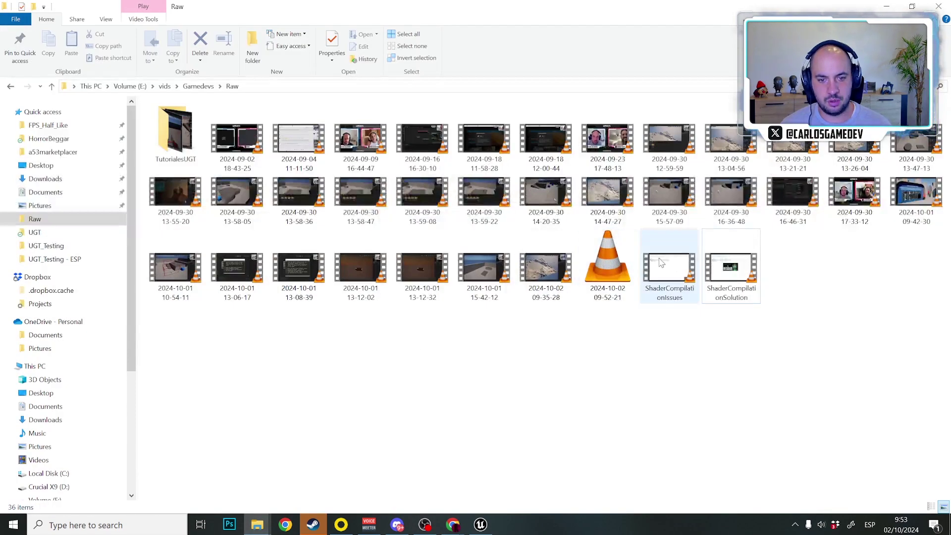
{"action": "double_click", "coordinate": [661, 262]}
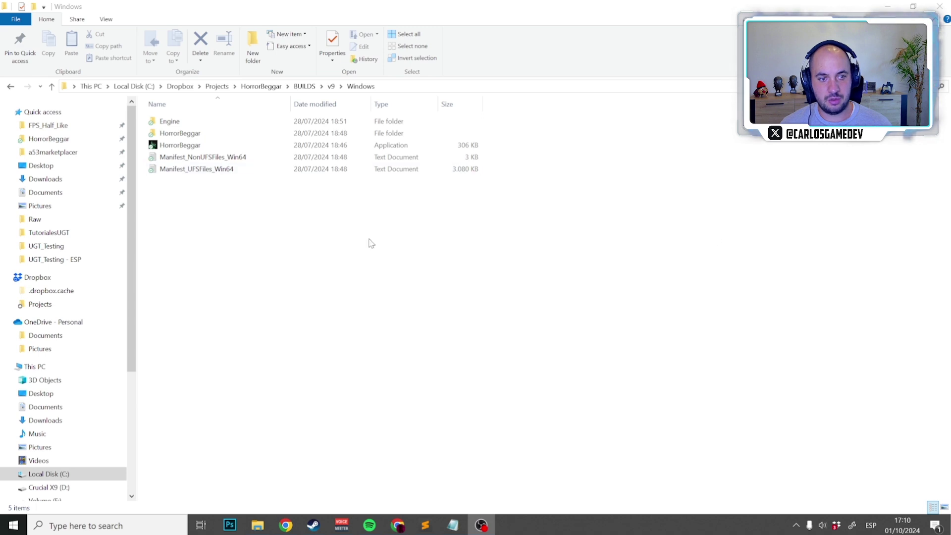
- Open the NVIDIA Control Panel
{"action": "left_click", "coordinate": [796, 525]}
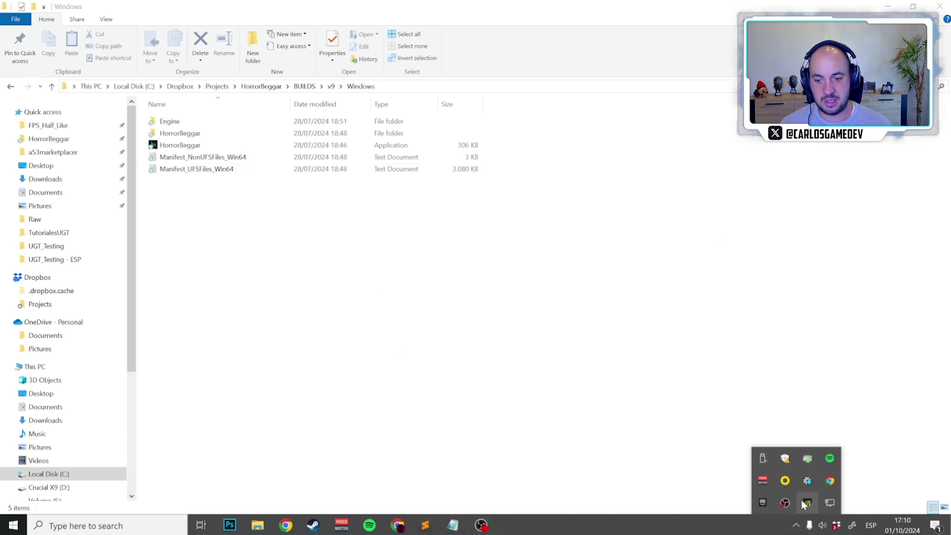
{"action": "right_click", "coordinate": [806, 502]}
{"action": "left_click", "coordinate": [850, 460]}
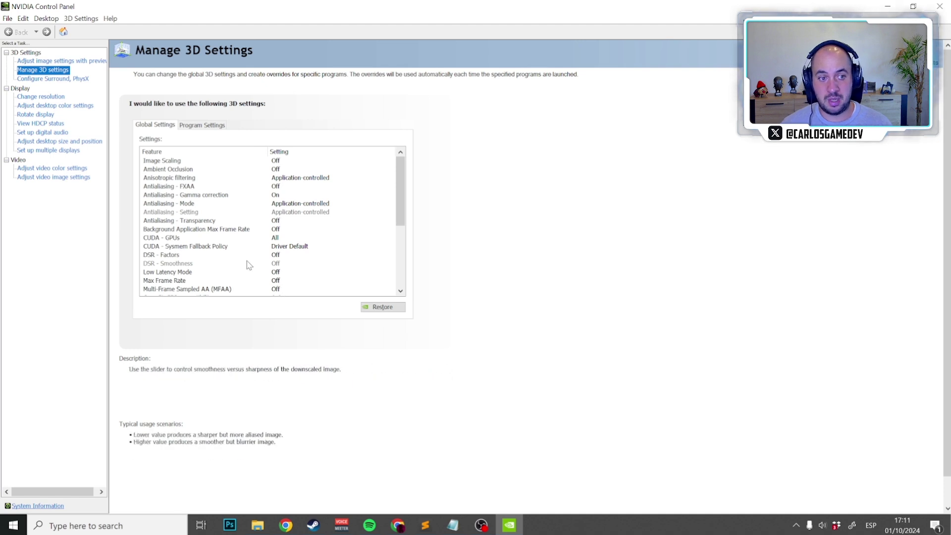
- Set Shader Cache Size to Disabled in the global 3D settings, apply the change and close the NVIDIA Control Panel
{"action": "left_click_drag", "start_coordinate": [405, 203], "coordinate": [405, 246]}
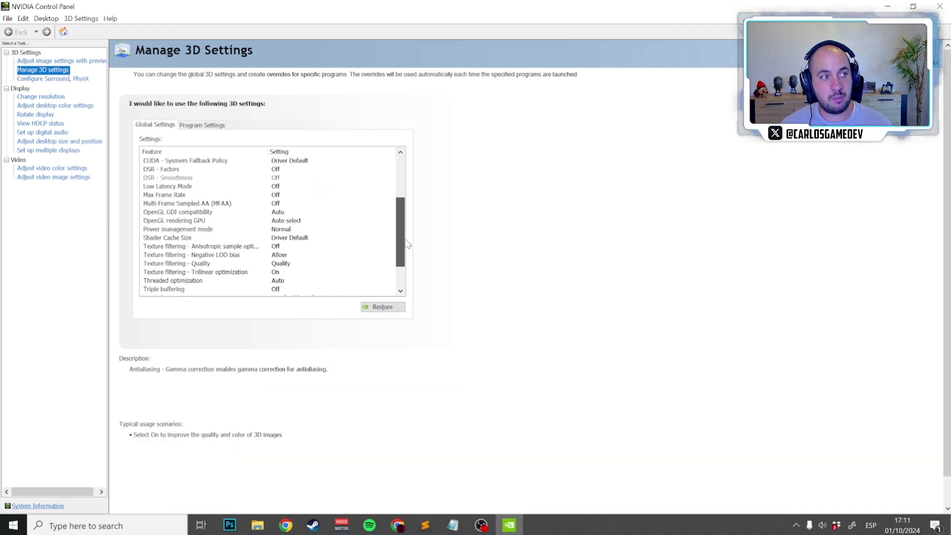
{"action": "left_click", "coordinate": [263, 238]}
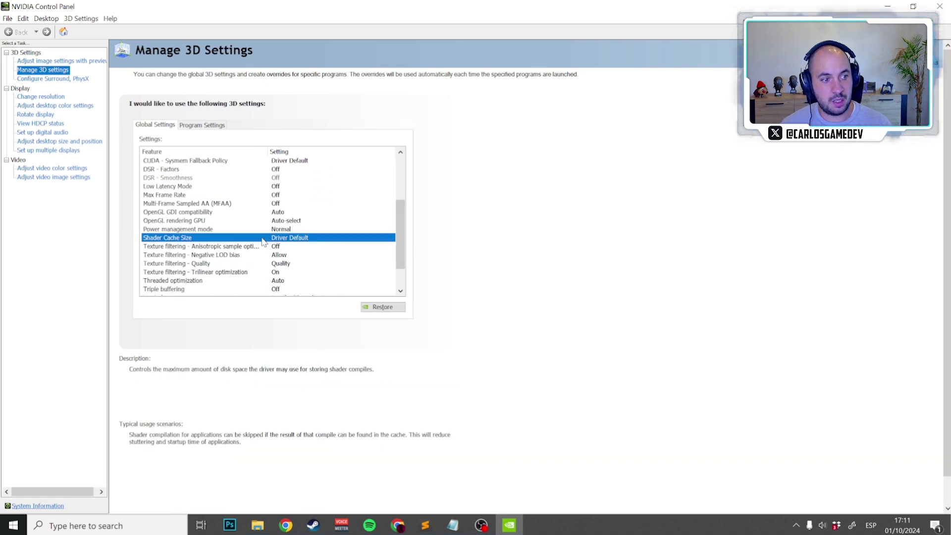
{"action": "left_click", "coordinate": [296, 239]}
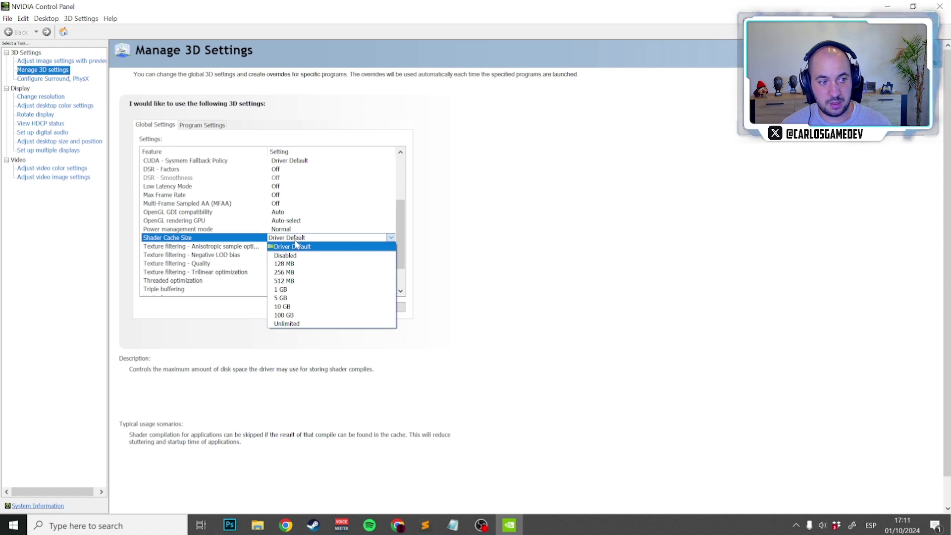
{"action": "left_click", "coordinate": [296, 255]}
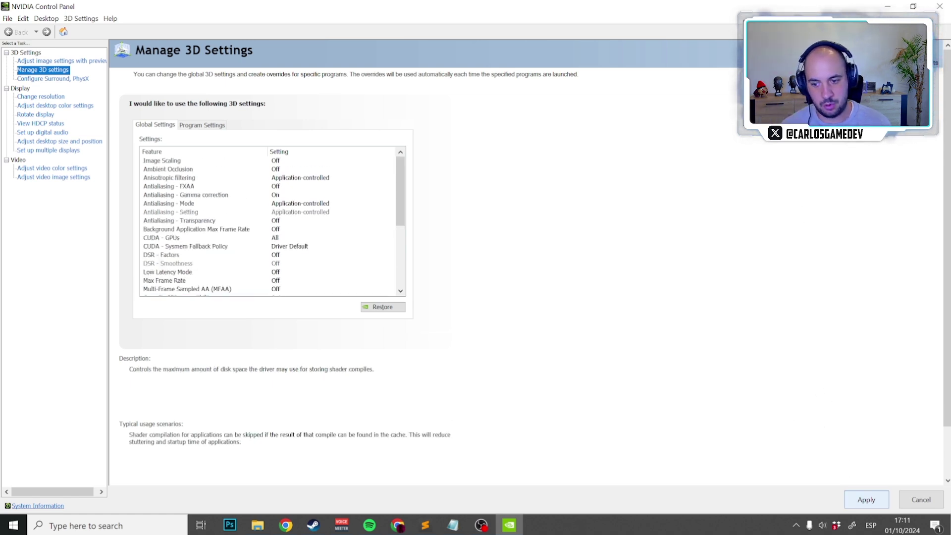
{"action": "left_click", "coordinate": [940, 6]}
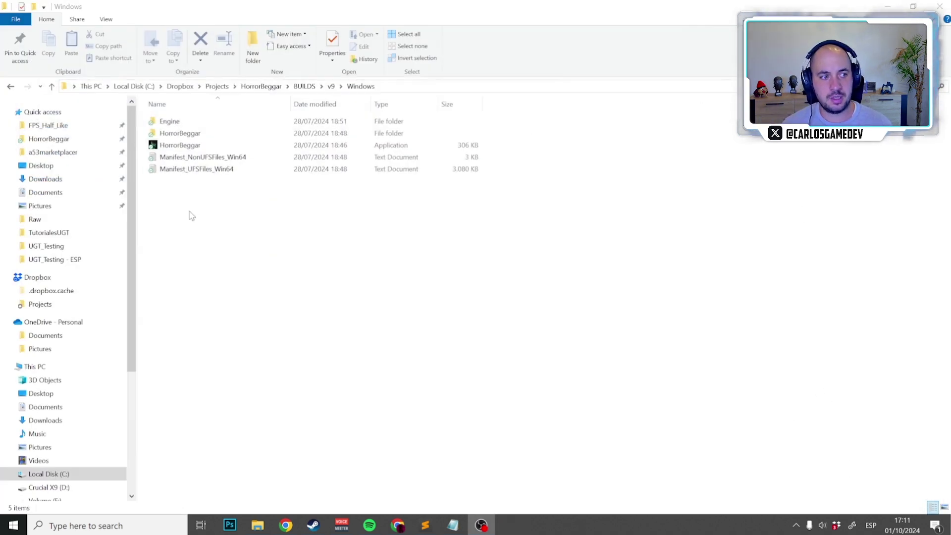
- Launch the HorrorBeggar build and load the Decimated Neighborhood chapter
{"action": "double_click", "coordinate": [179, 145]}
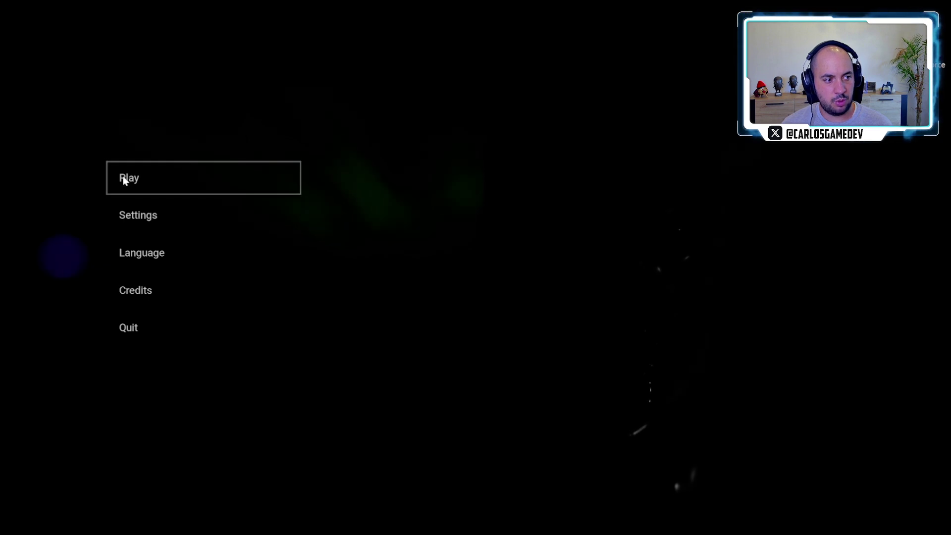
{"action": "left_click", "coordinate": [123, 179]}
{"action": "left_click", "coordinate": [143, 194]}
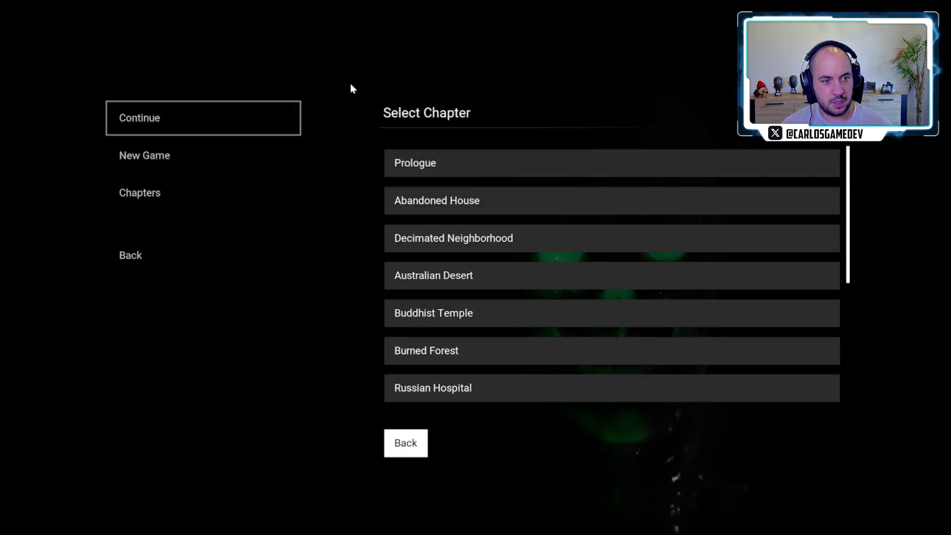
{"action": "left_click", "coordinate": [443, 242]}
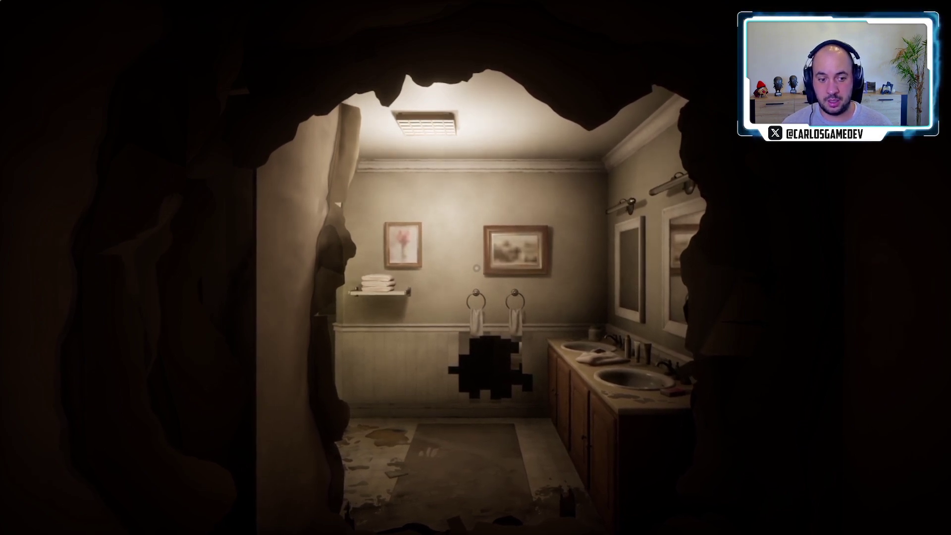
- Walk forward through the broken wall opening to examine how the bathroom renders
{"action": "key", "text": "w"}
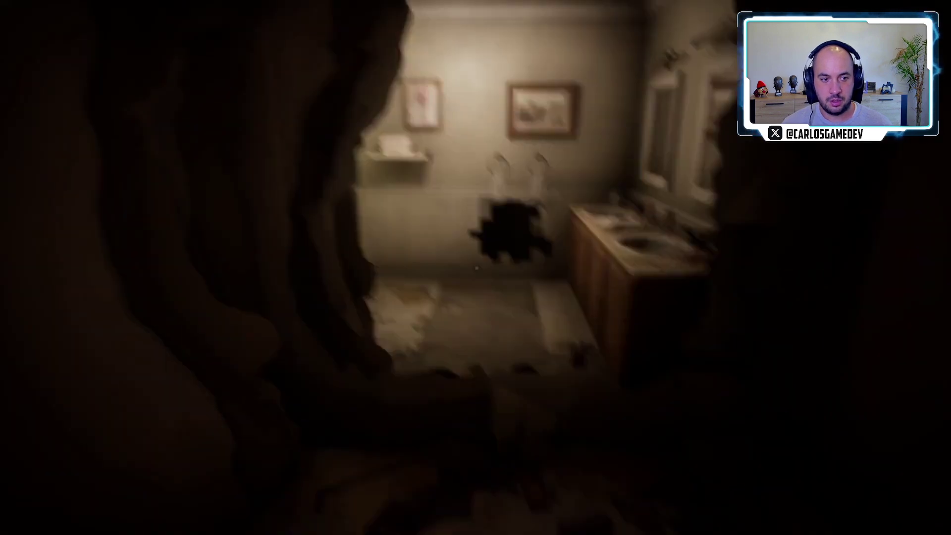
{"action": "key", "text": "w"}
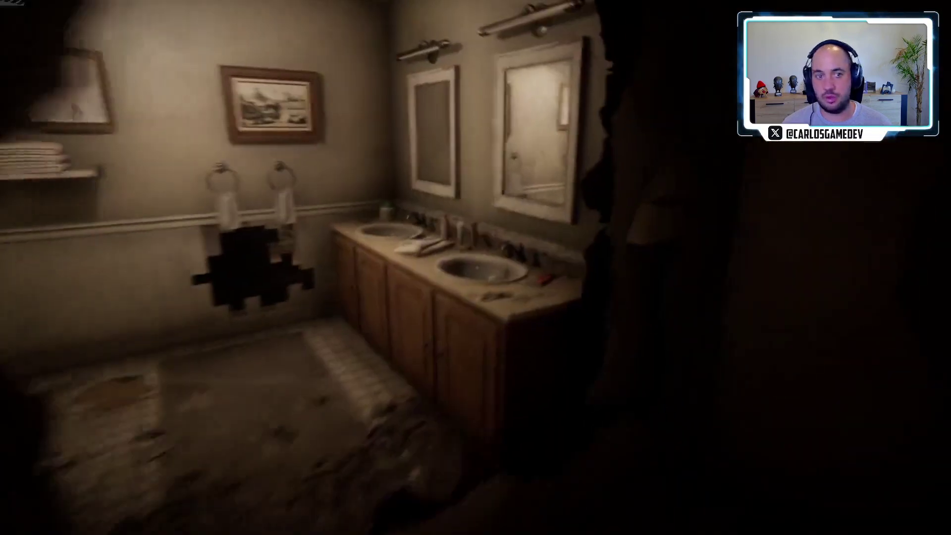
{"action": "key", "text": "w"}
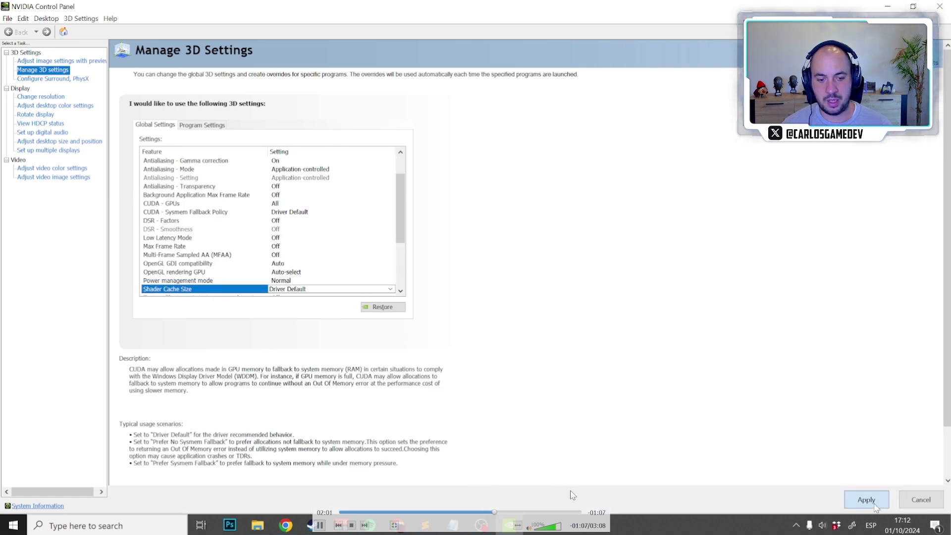
- Skip the video ahead to about 2:24, pause on the bathroom scene to examine it, and resume playback
{"action": "left_click", "coordinate": [508, 512]}
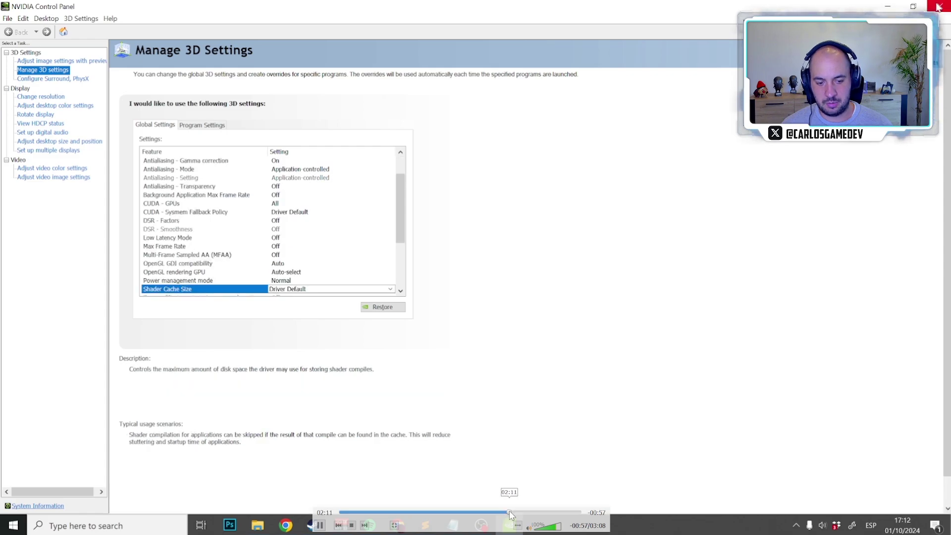
{"action": "left_click", "coordinate": [515, 512]}
{"action": "left_click", "coordinate": [522, 512]}
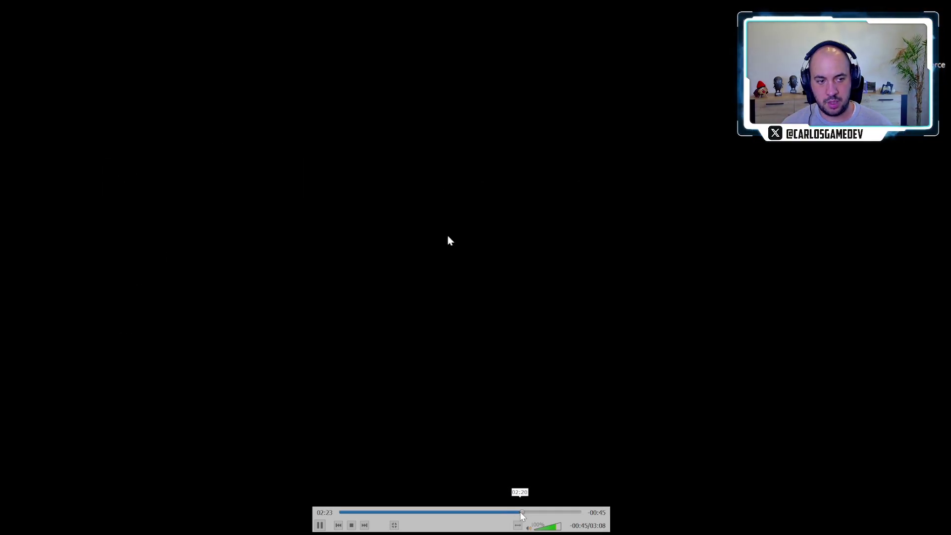
{"action": "left_click", "coordinate": [526, 512]}
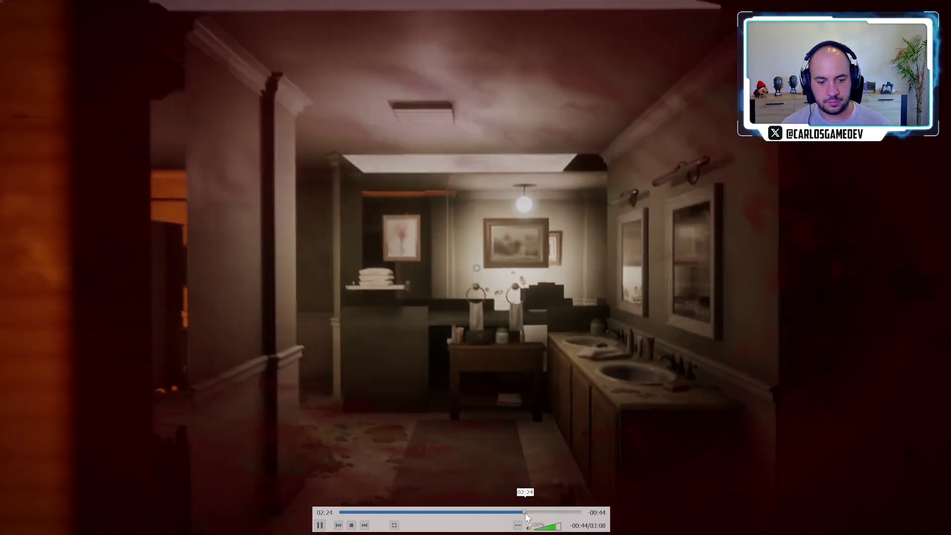
{"action": "left_click", "coordinate": [525, 512]}
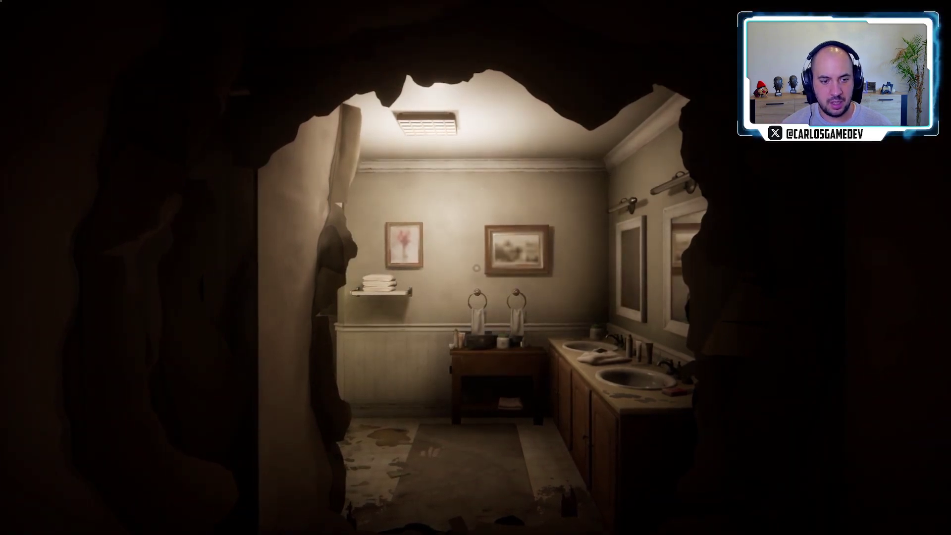
{"action": "key", "text": "space"}
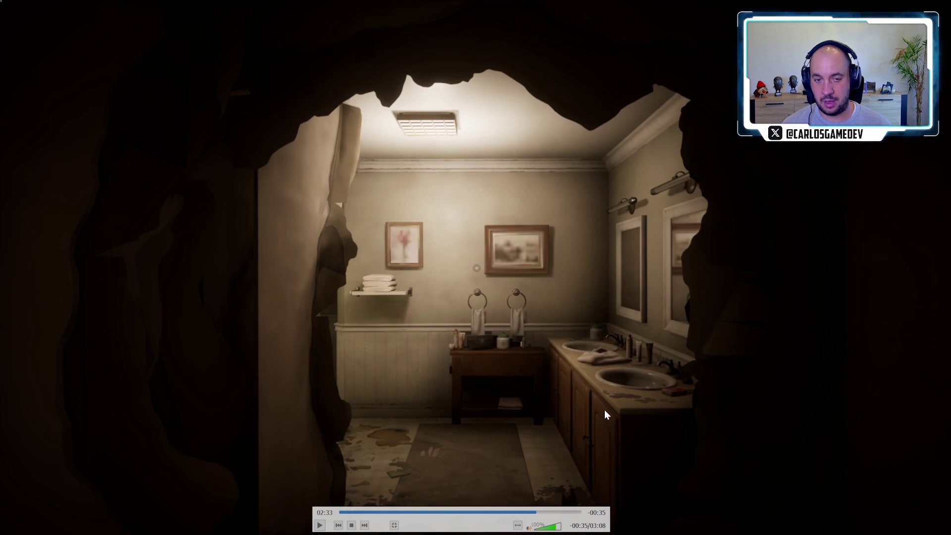
{"action": "key", "text": "space"}
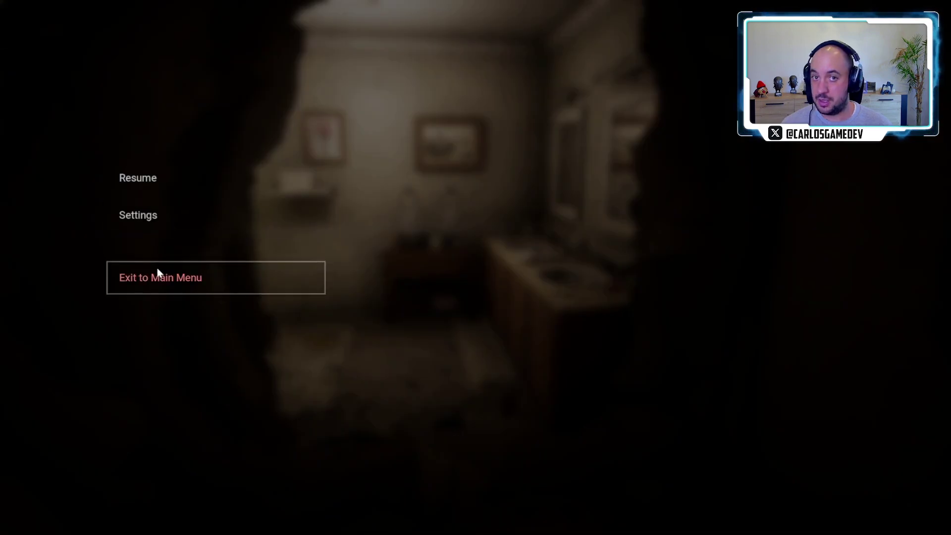
- Exit to the game's main menu and load the Decimated Neighborhood chapter again
{"action": "left_click", "coordinate": [158, 272]}
{"action": "left_click", "coordinate": [364, 311]}
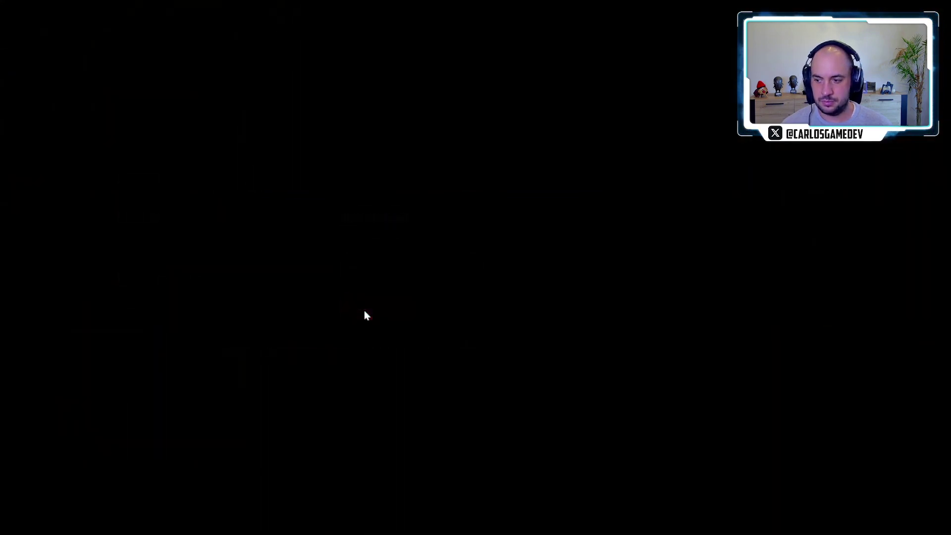
{"action": "left_click", "coordinate": [151, 181]}
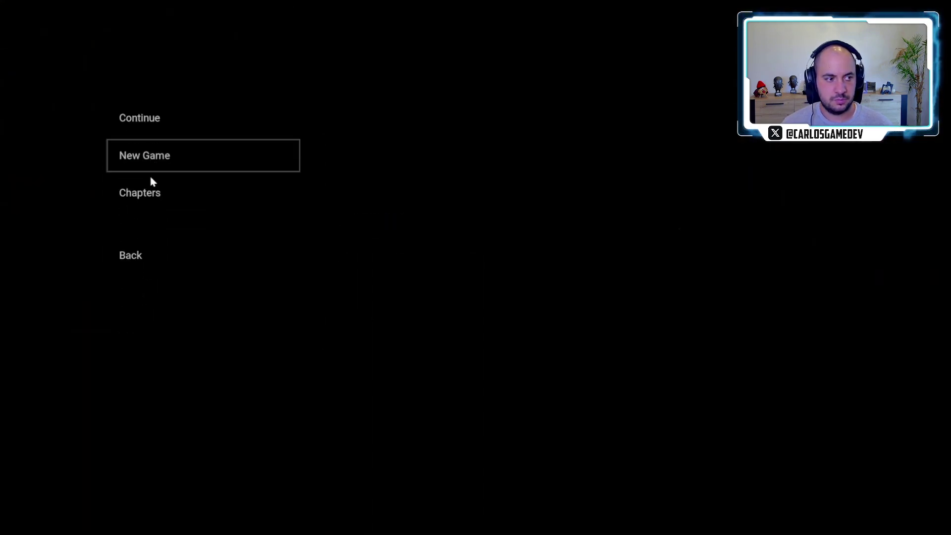
{"action": "left_click", "coordinate": [183, 199]}
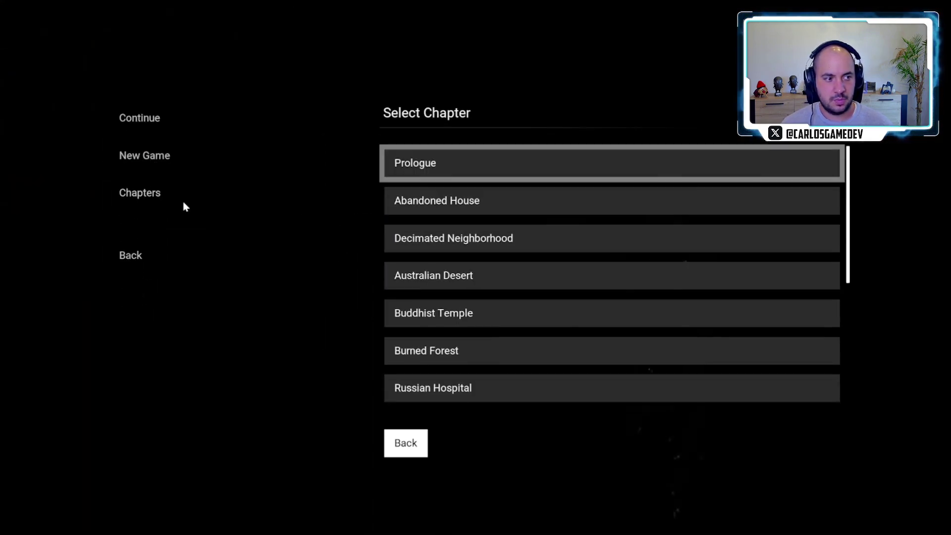
{"action": "left_click", "coordinate": [450, 244]}
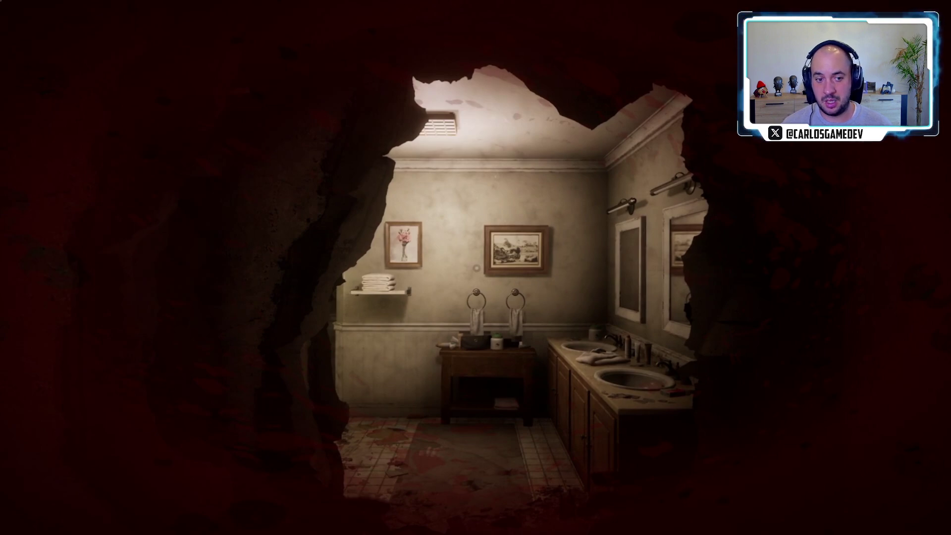
- Close the ShaderCompilationIssues video and bring up the article on PSO Precaching & Bundled PSOs for Unreal Engine in Chrome
{"action": "mouse_move", "coordinate": [120, 286]}
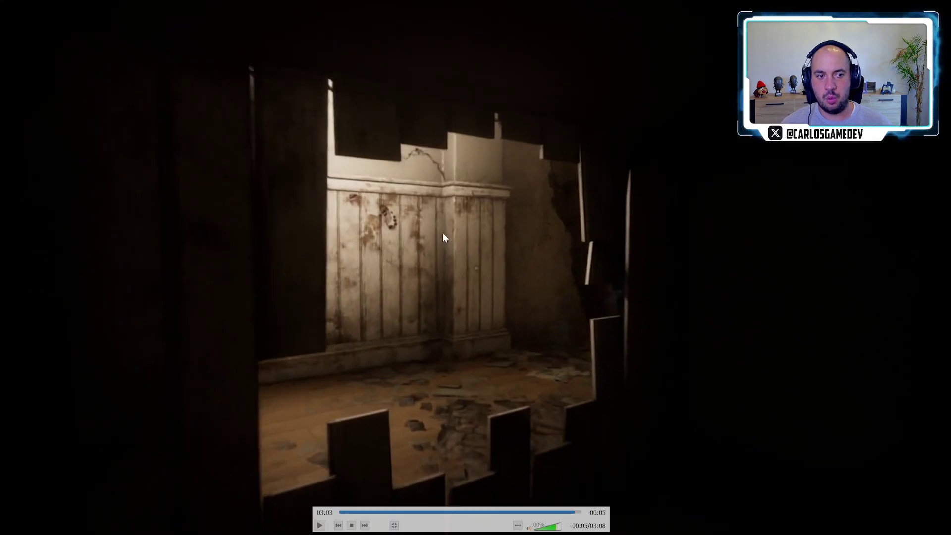
{"action": "double_click", "coordinate": [440, 232]}
{"action": "left_click", "coordinate": [936, 8]}
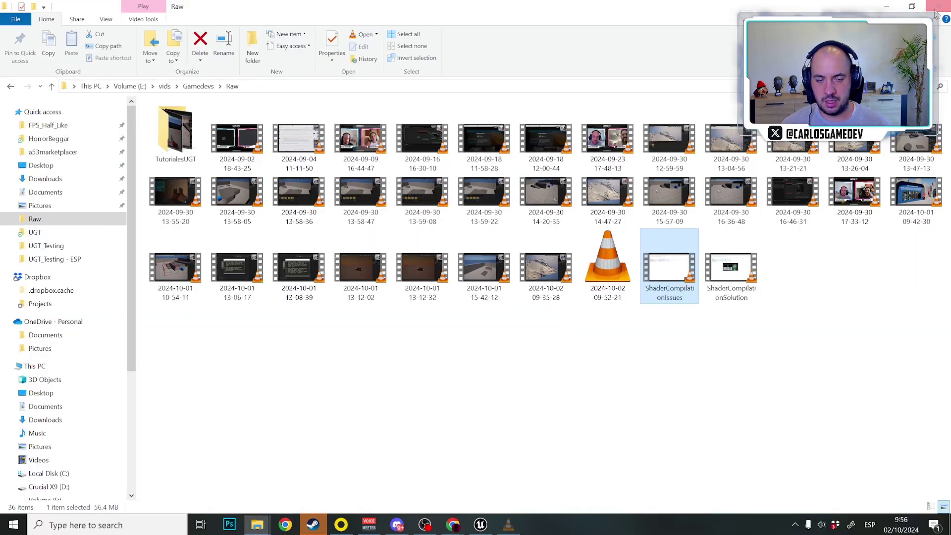
{"action": "mouse_move", "coordinate": [455, 524]}
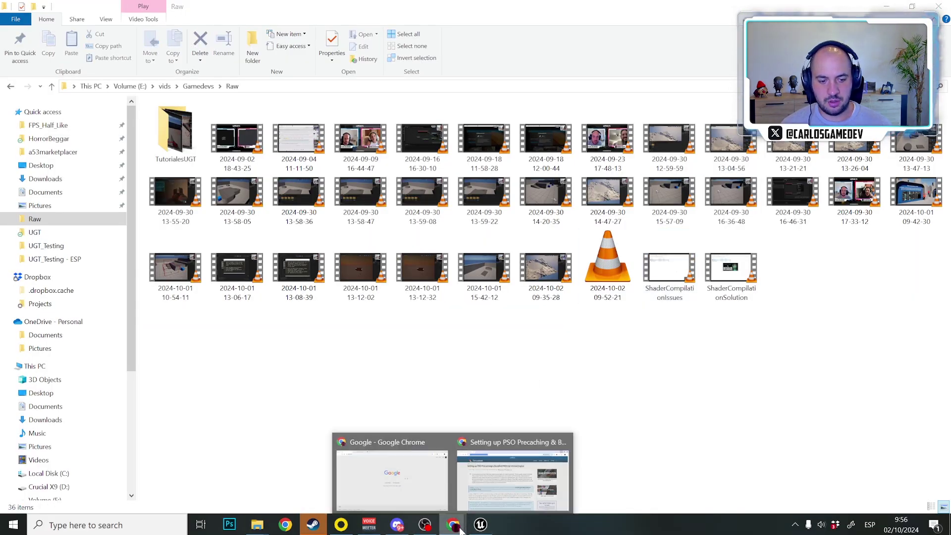
{"action": "left_click", "coordinate": [515, 471]}
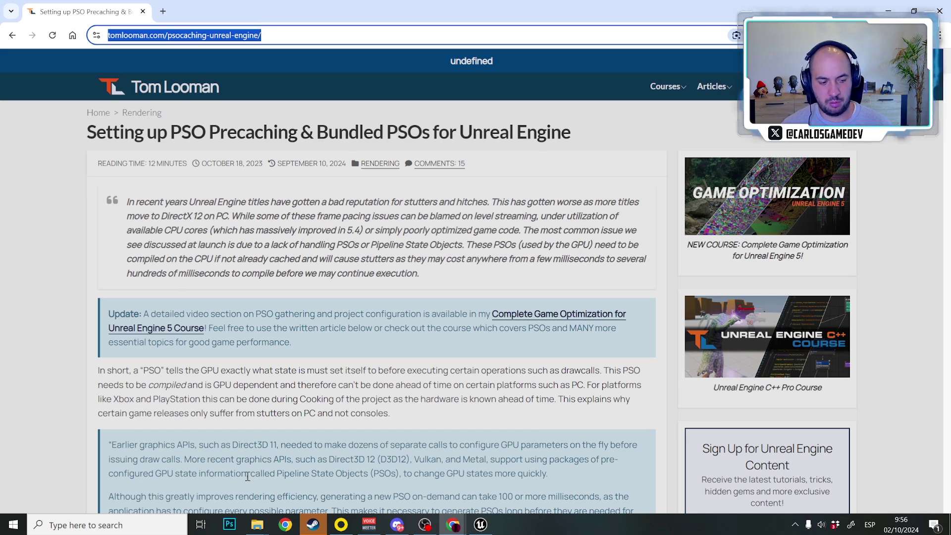
- Switch to File Explorer and play the ShaderCompilationSolution video from its beginning
{"action": "left_click", "coordinate": [257, 526]}
{"action": "left_click", "coordinate": [223, 487]}
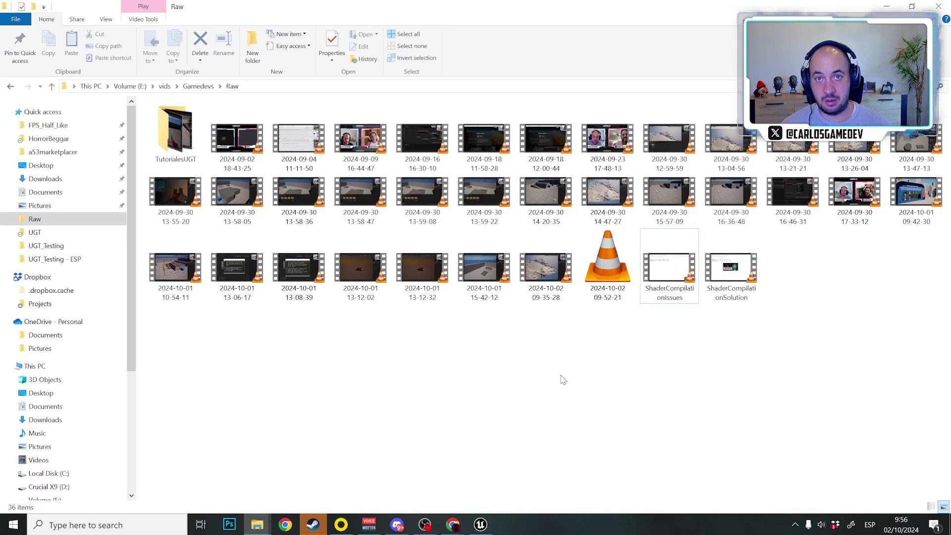
{"action": "double_click", "coordinate": [724, 286]}
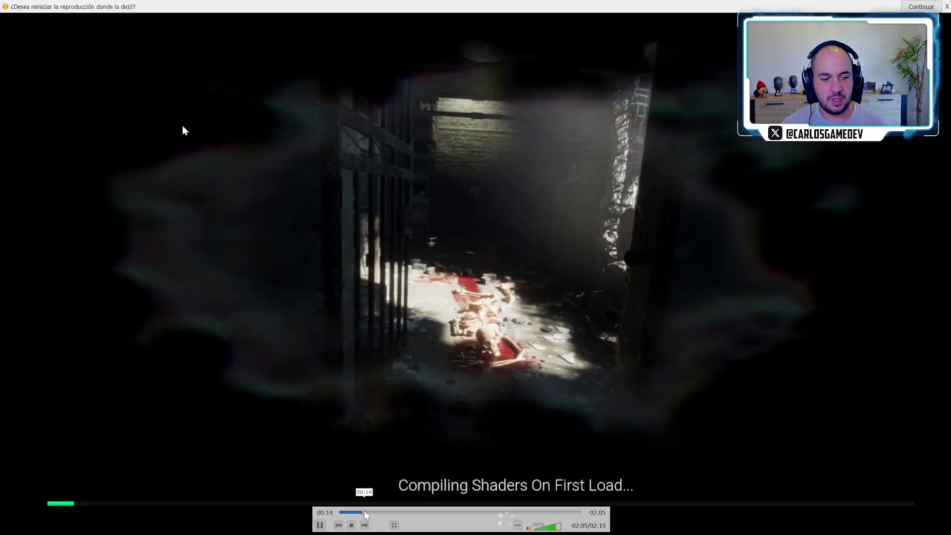
{"action": "left_click", "coordinate": [340, 513]}
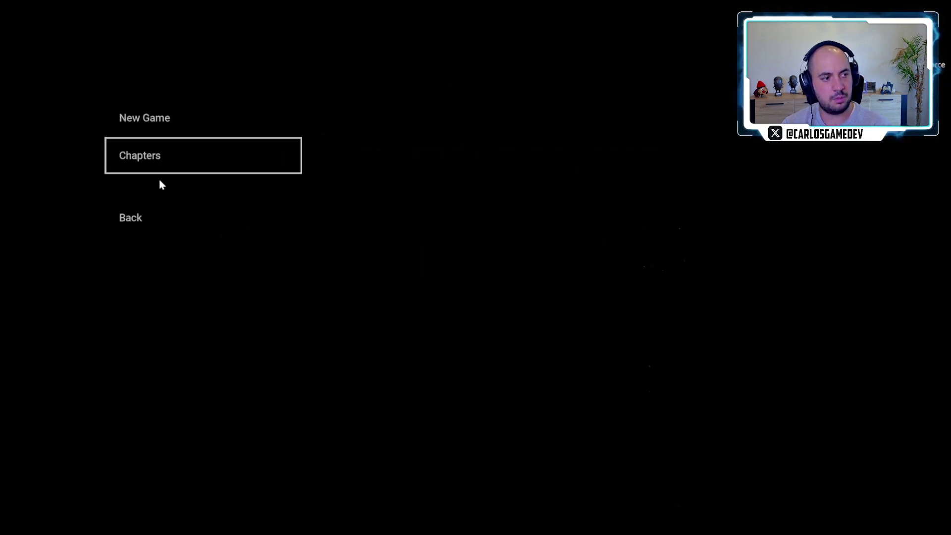
- Start a new game and skip the video ahead past the shader compilation loading screen
{"action": "left_click", "coordinate": [176, 118]}
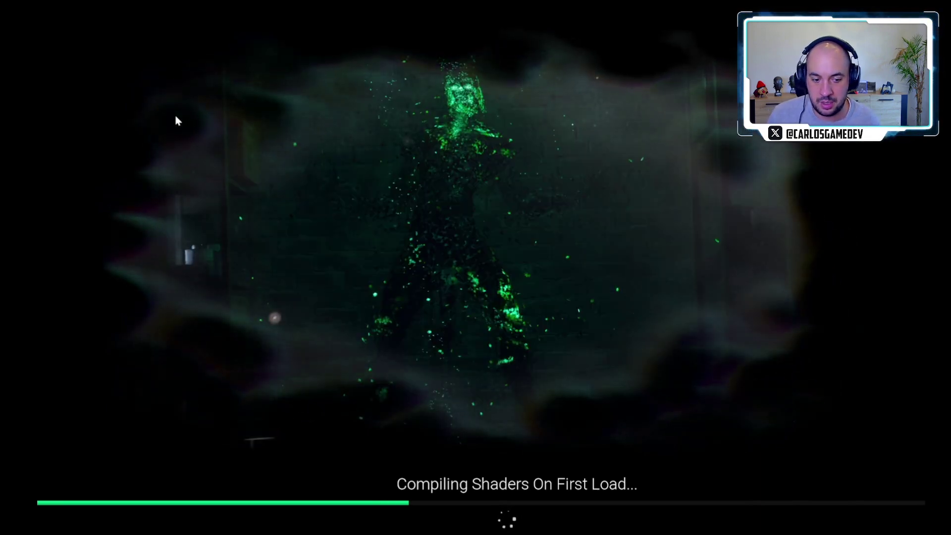
{"action": "mouse_move", "coordinate": [465, 516]}
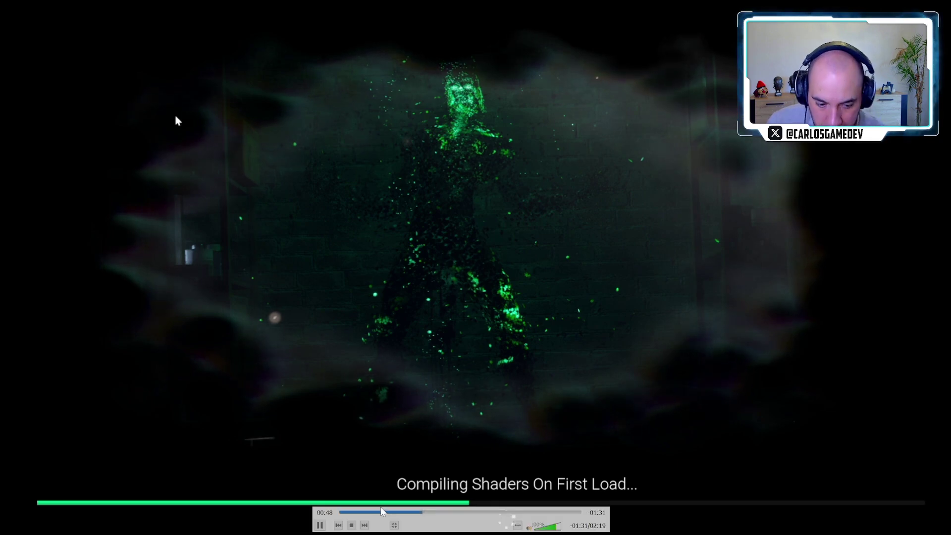
{"action": "left_click", "coordinate": [466, 516]}
{"action": "left_click", "coordinate": [501, 513]}
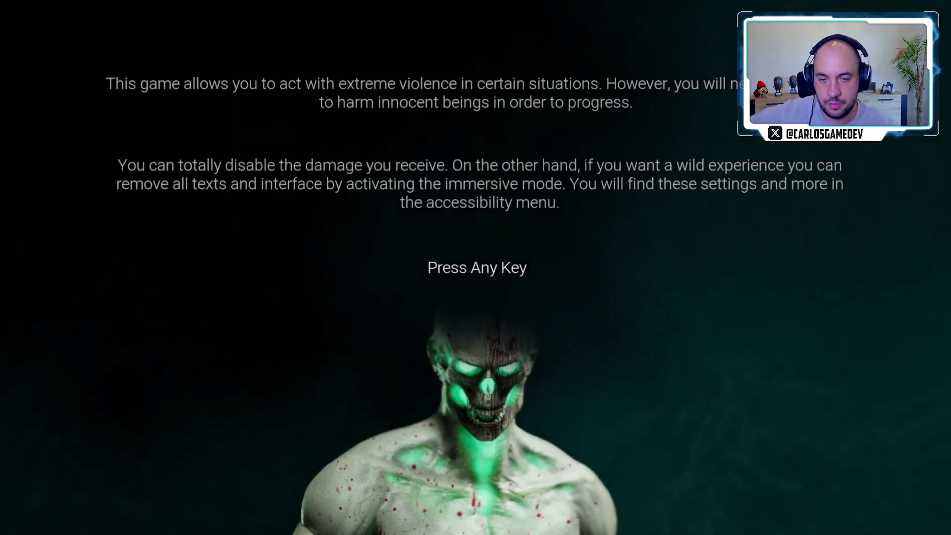
- Close the ShaderCompilationSolution video and switch to the UGT_Testing project in Unreal Editor
{"action": "key", "text": "space"}
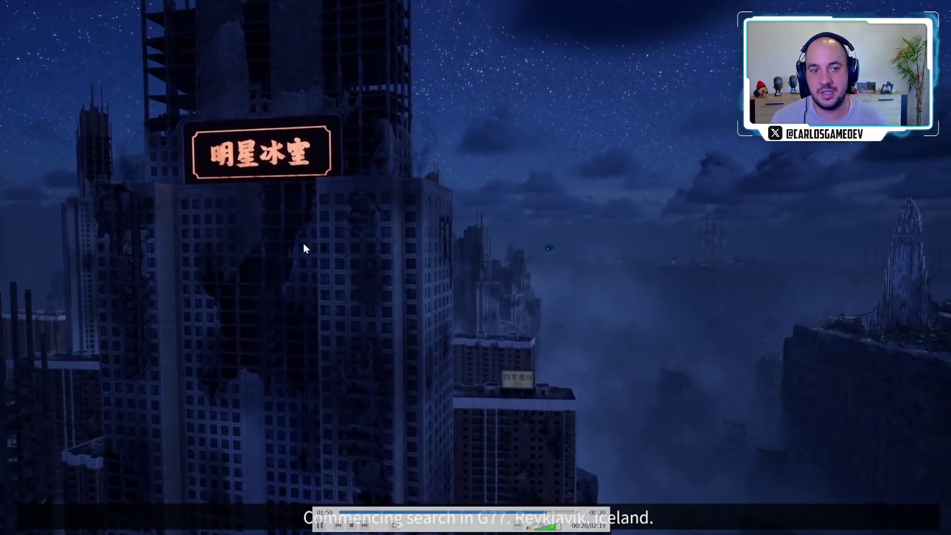
{"action": "double_click", "coordinate": [321, 239]}
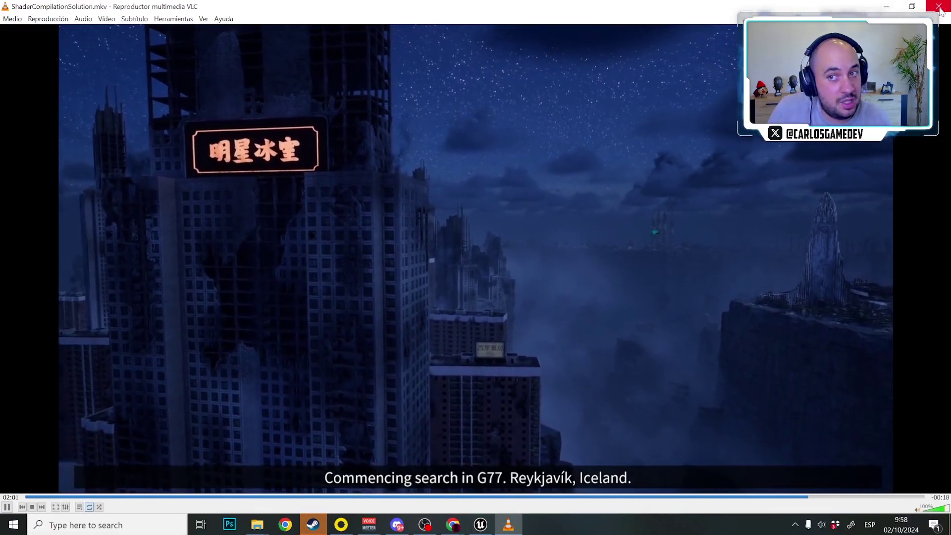
{"action": "left_click", "coordinate": [939, 7]}
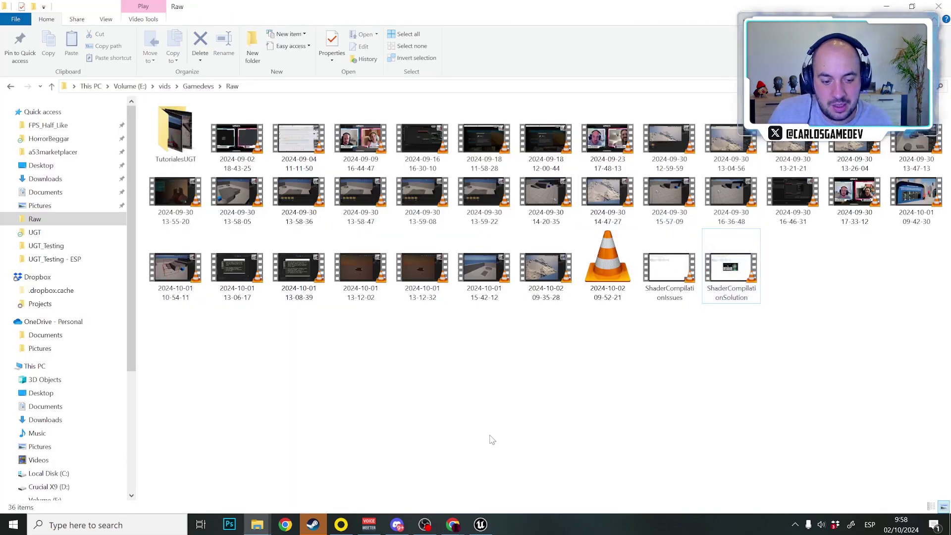
{"action": "left_click", "coordinate": [480, 525]}
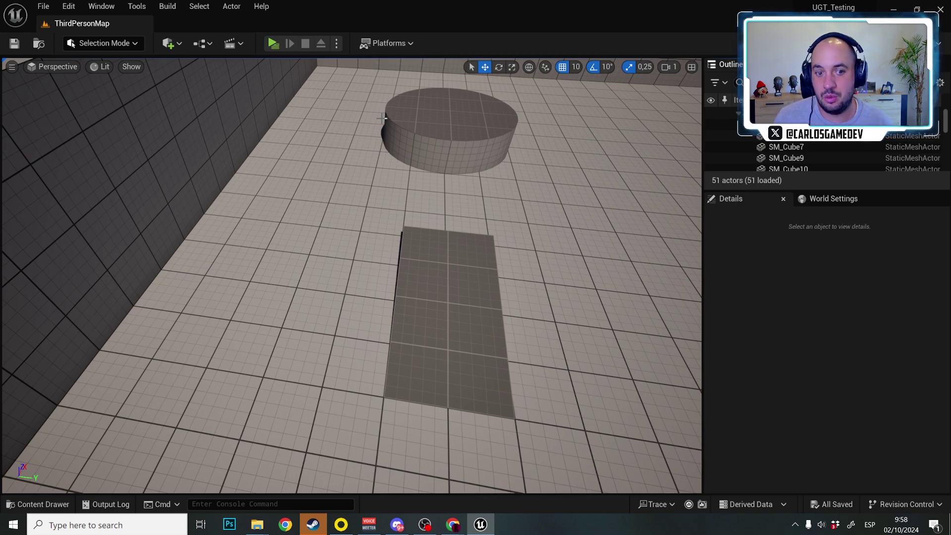
- Open the DefaultGameDataAsset from the project's UltraGameTemplate content folder
{"action": "right_click_drag", "start_coordinate": [382, 117], "coordinate": [466, 147]}
{"action": "key", "text": "ctrl+space"}
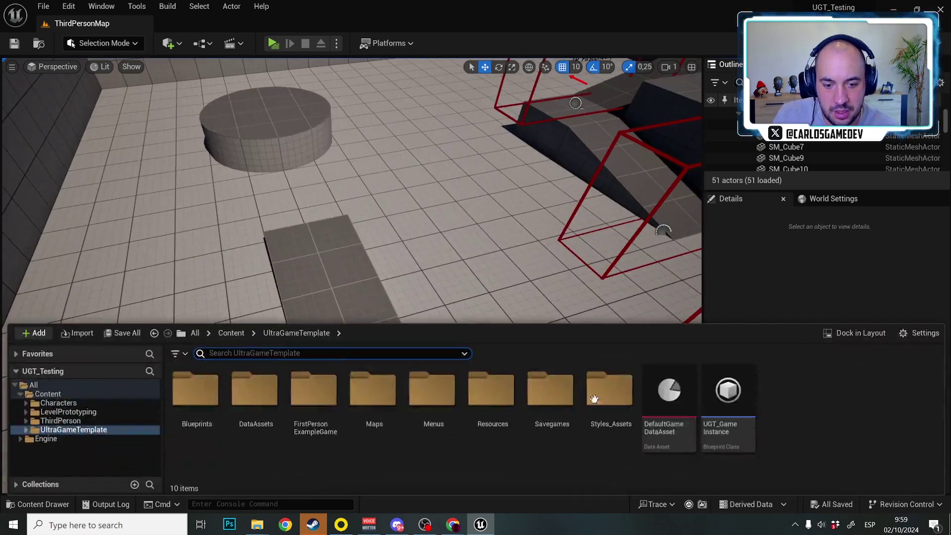
{"action": "left_click", "coordinate": [660, 390]}
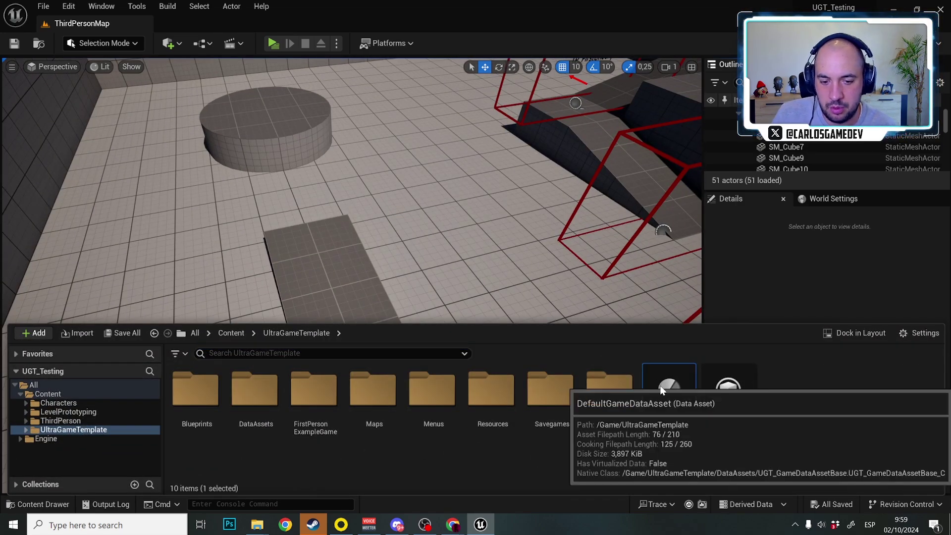
{"action": "double_click", "coordinate": [662, 391]}
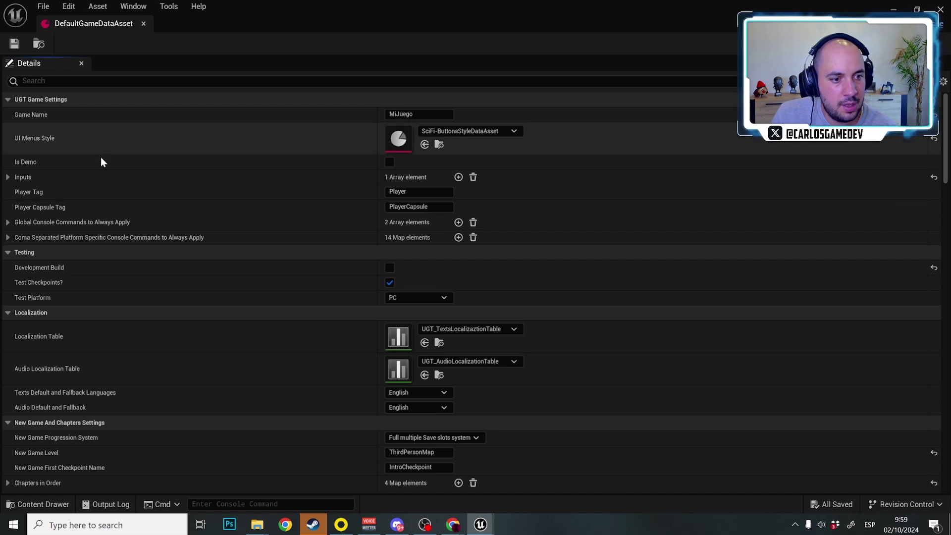
- Filter the asset's settings by "shader", disable Force No Shader Compilation on Pc, and set When to Do Shader Compilation on Pc to OnGameFirstLaunched
{"action": "scroll", "coordinate": [142, 208], "scroll_direction": "down", "scroll_amount": 5}
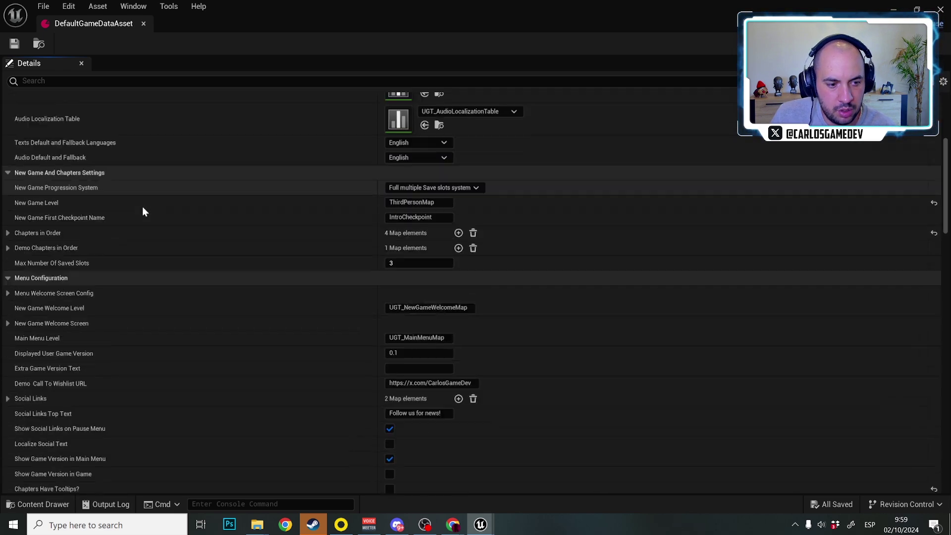
{"action": "scroll", "coordinate": [142, 211], "scroll_direction": "down", "scroll_amount": 1}
{"action": "left_click", "coordinate": [127, 84]}
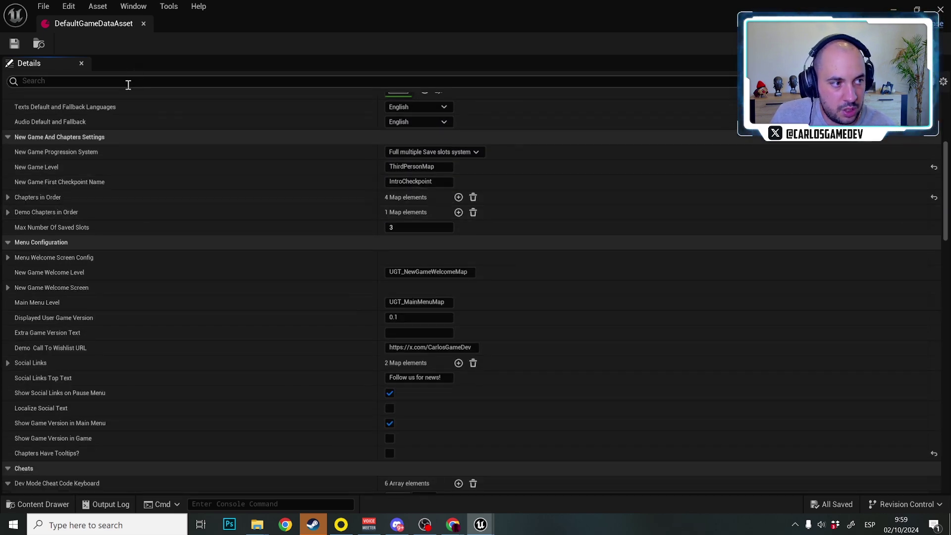
{"action": "type", "text": "shader"}
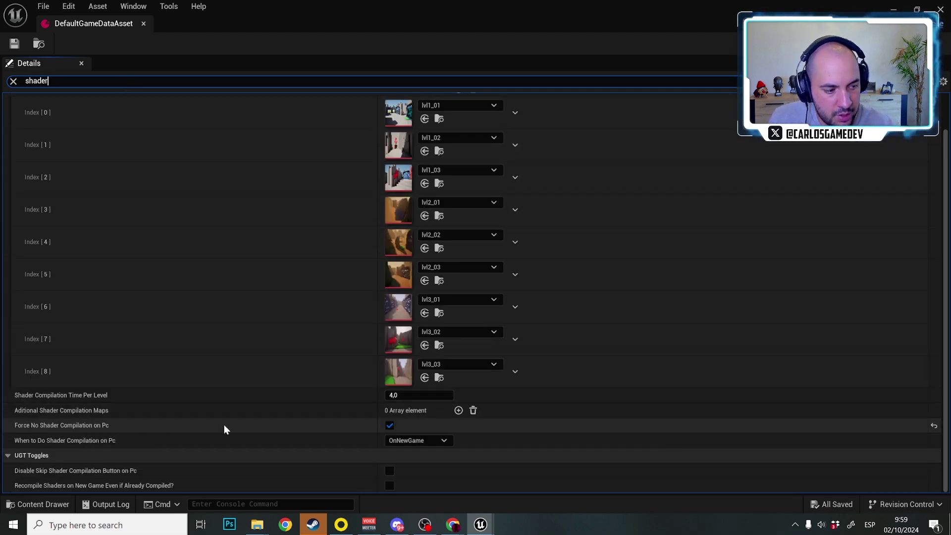
{"action": "left_click", "coordinate": [391, 427]}
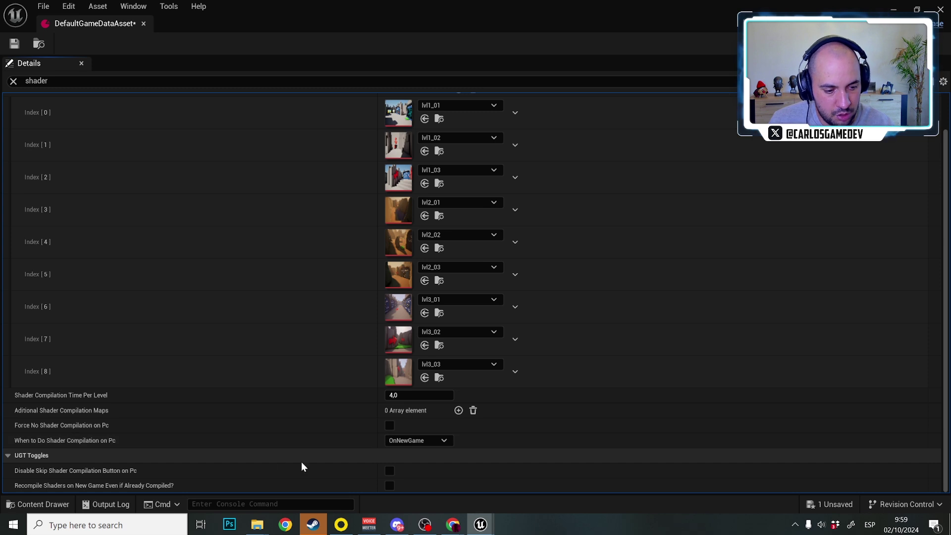
{"action": "left_click", "coordinate": [445, 441]}
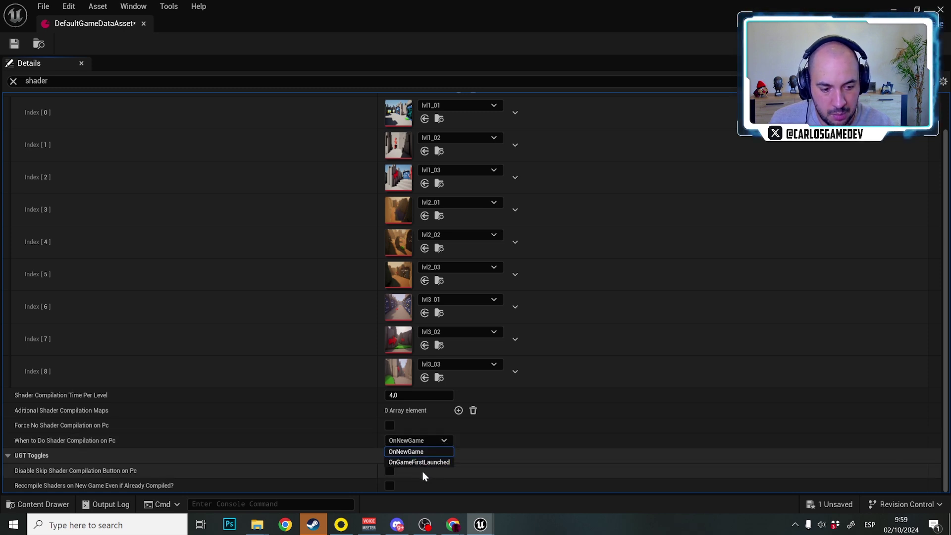
{"action": "left_click", "coordinate": [437, 462]}
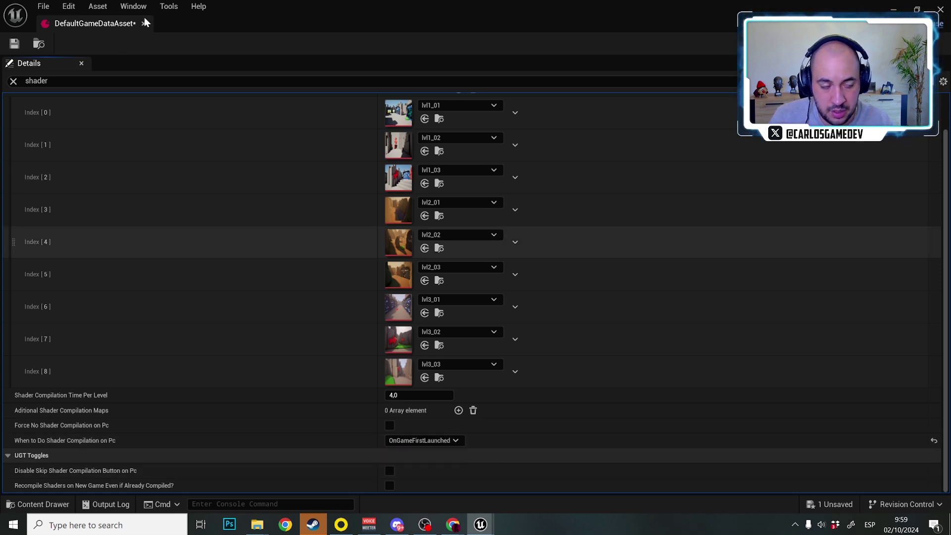
- Search the asset's settings for "mini" to check the Disable Mini Config Menu on First Launch toggle, and clear the search
{"action": "left_click", "coordinate": [42, 80]}
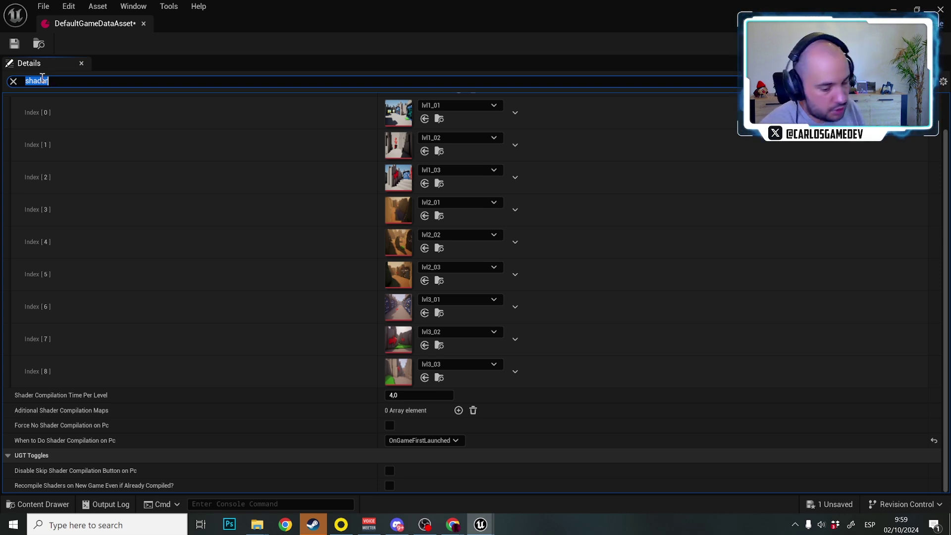
{"action": "type", "text": "mini"}
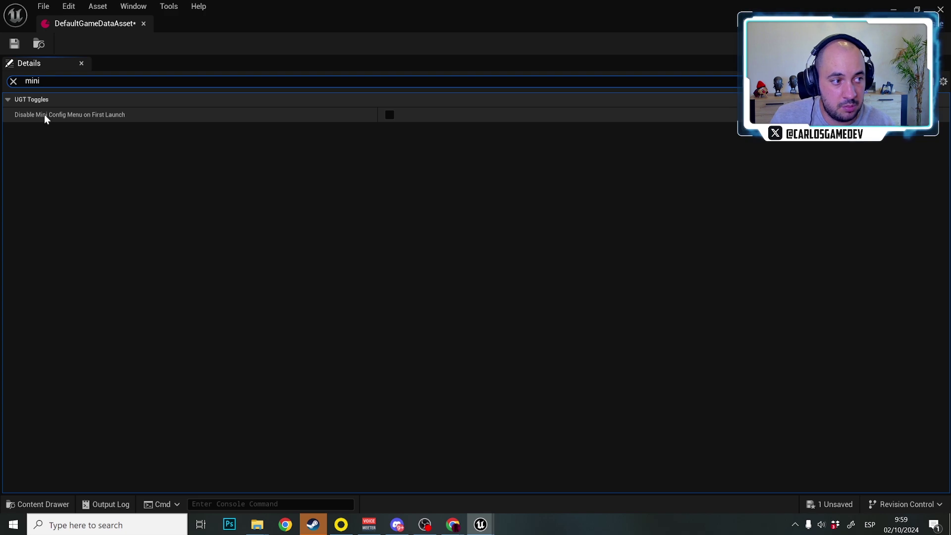
{"action": "left_click", "coordinate": [14, 80]}
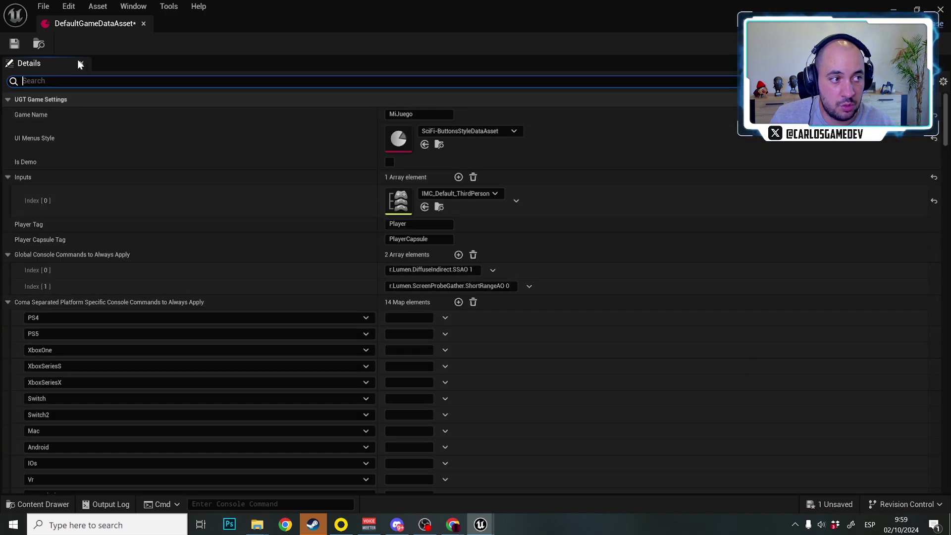
- Review the chapter and demo chapter lists, the Is Demo option and the Shader Compilation section with its compiling shaders images
{"action": "scroll", "coordinate": [168, 203], "scroll_direction": "down", "scroll_amount": 10}
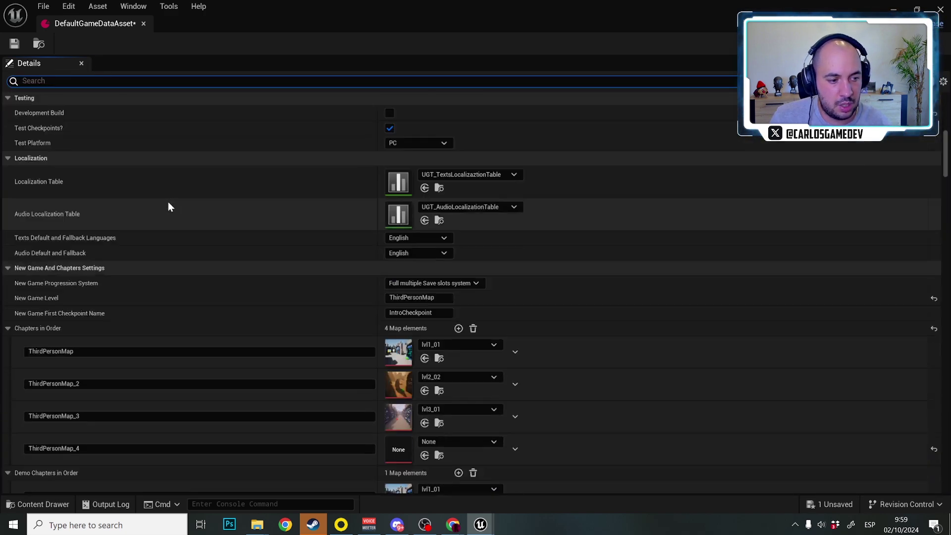
{"action": "scroll", "coordinate": [167, 201], "scroll_direction": "down", "scroll_amount": 5}
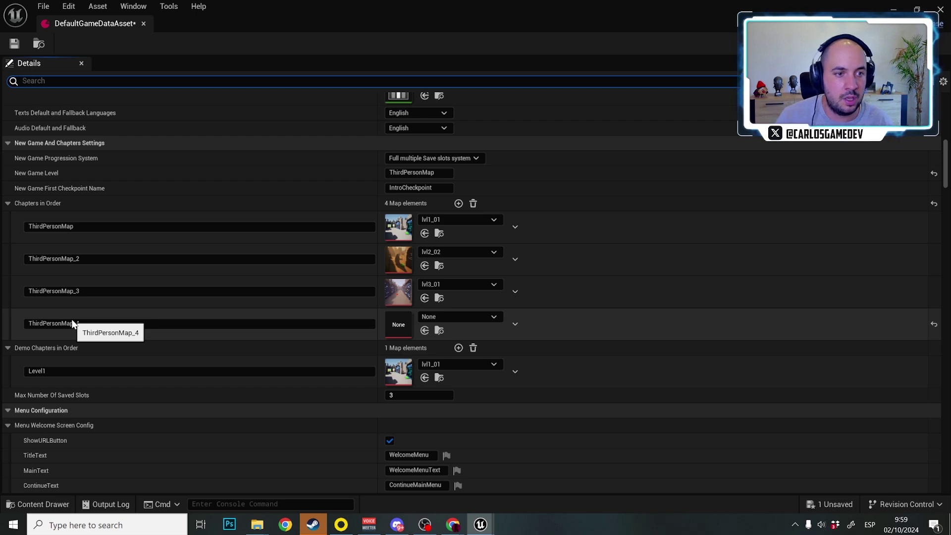
{"action": "scroll", "coordinate": [73, 323], "scroll_direction": "up", "scroll_amount": 10}
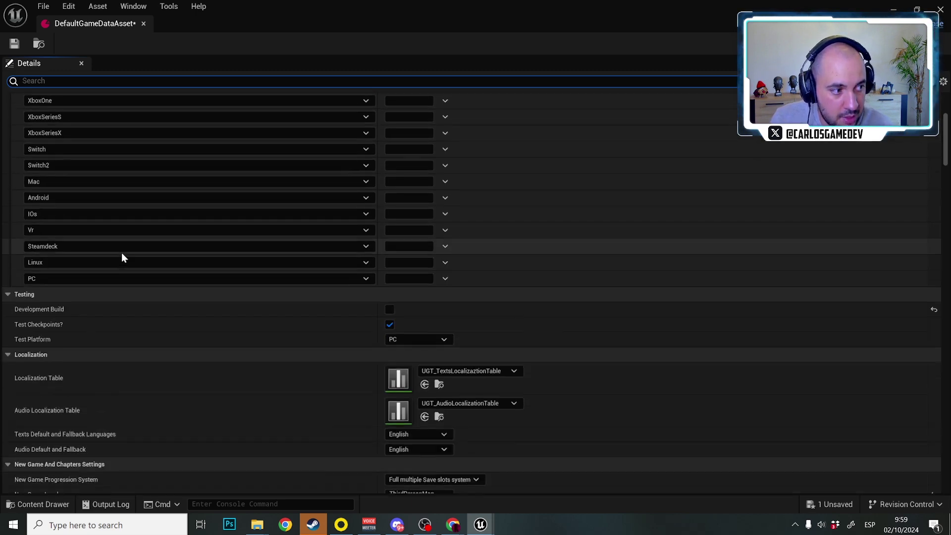
{"action": "scroll", "coordinate": [121, 253], "scroll_direction": "up", "scroll_amount": 5}
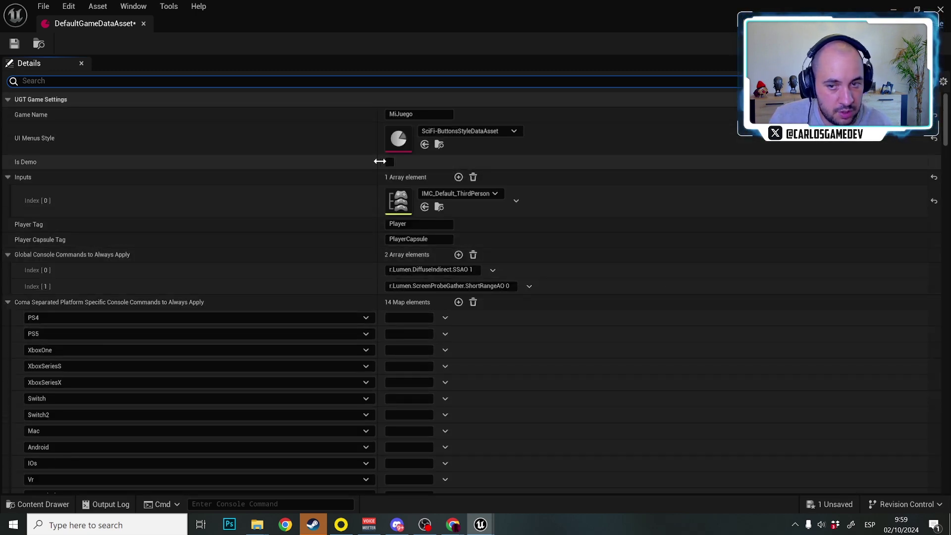
{"action": "scroll", "coordinate": [259, 251], "scroll_direction": "down", "scroll_amount": 12}
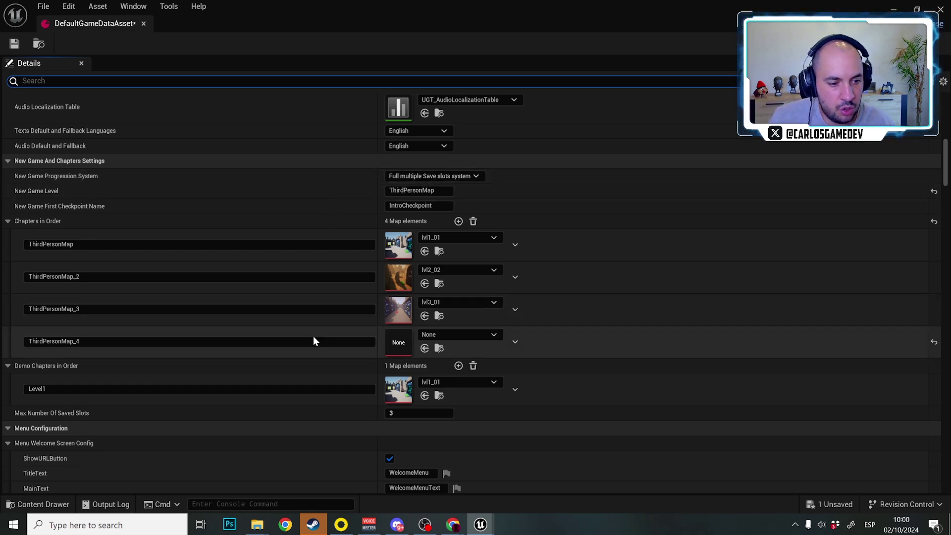
{"action": "scroll", "coordinate": [314, 338], "scroll_direction": "down", "scroll_amount": 15}
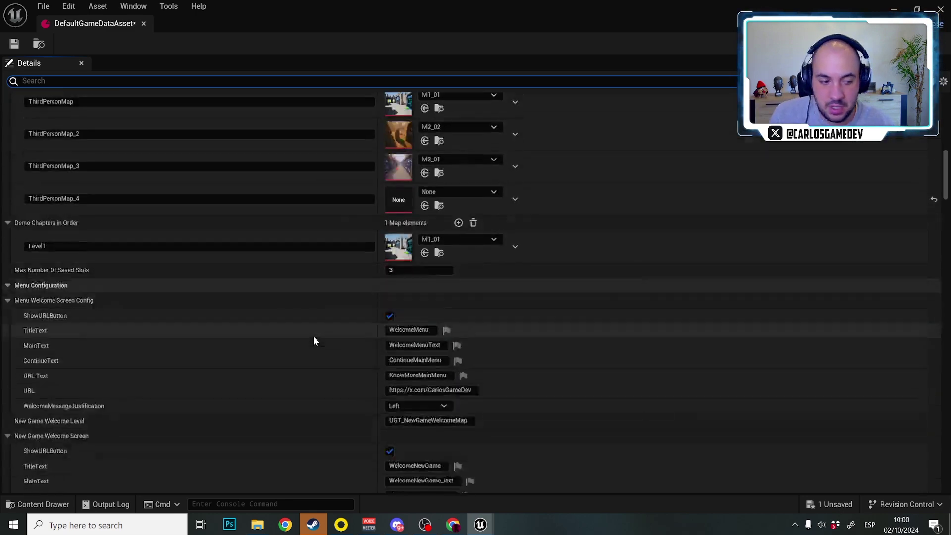
{"action": "scroll", "coordinate": [313, 341], "scroll_direction": "down", "scroll_amount": 5}
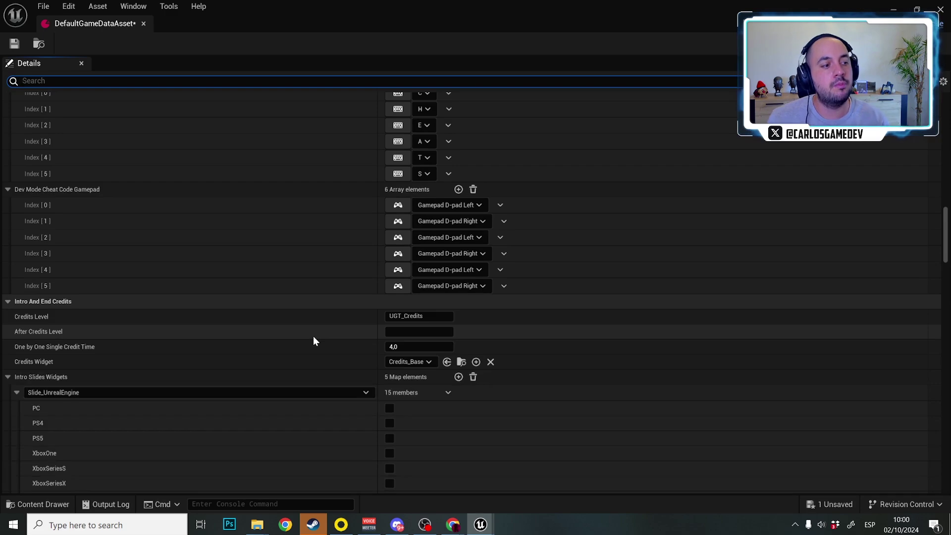
{"action": "scroll", "coordinate": [313, 341], "scroll_direction": "down", "scroll_amount": 6}
{"action": "scroll", "coordinate": [313, 341], "scroll_direction": "down", "scroll_amount": 15}
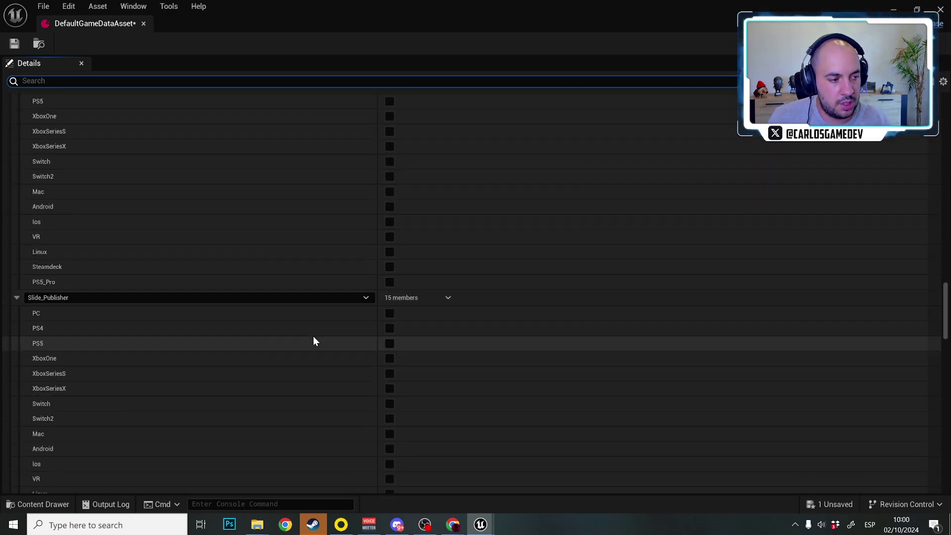
{"action": "scroll", "coordinate": [313, 341], "scroll_direction": "down", "scroll_amount": 5}
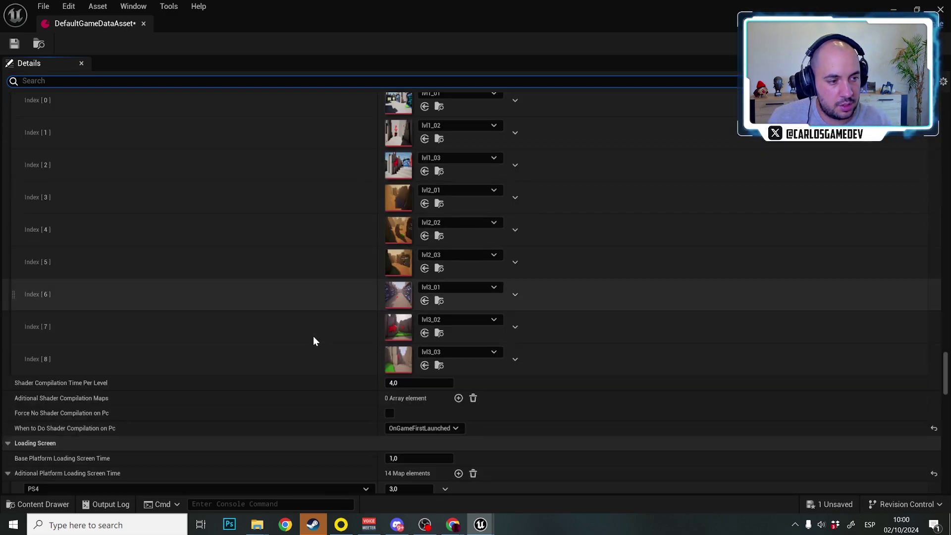
{"action": "scroll", "coordinate": [313, 341], "scroll_direction": "up", "scroll_amount": 2}
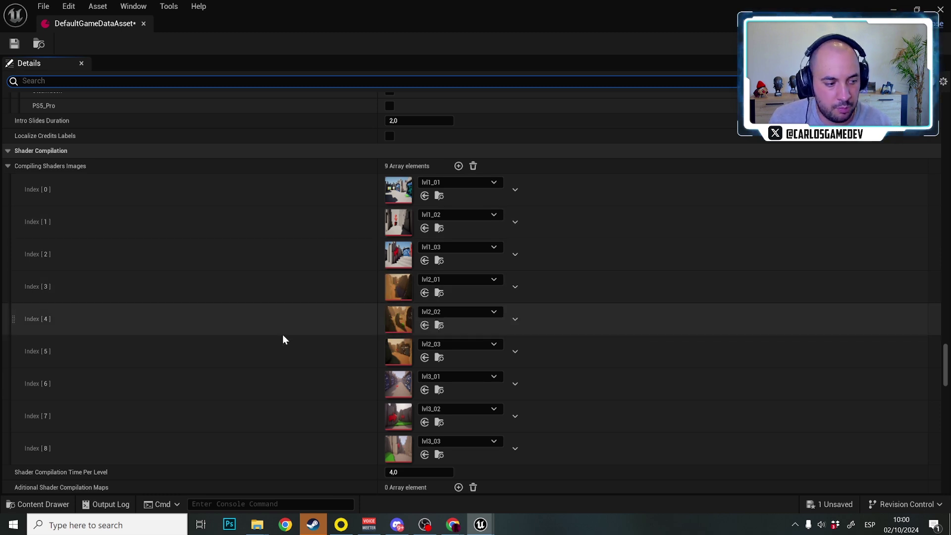
{"action": "scroll", "coordinate": [267, 342], "scroll_direction": "down", "scroll_amount": 3}
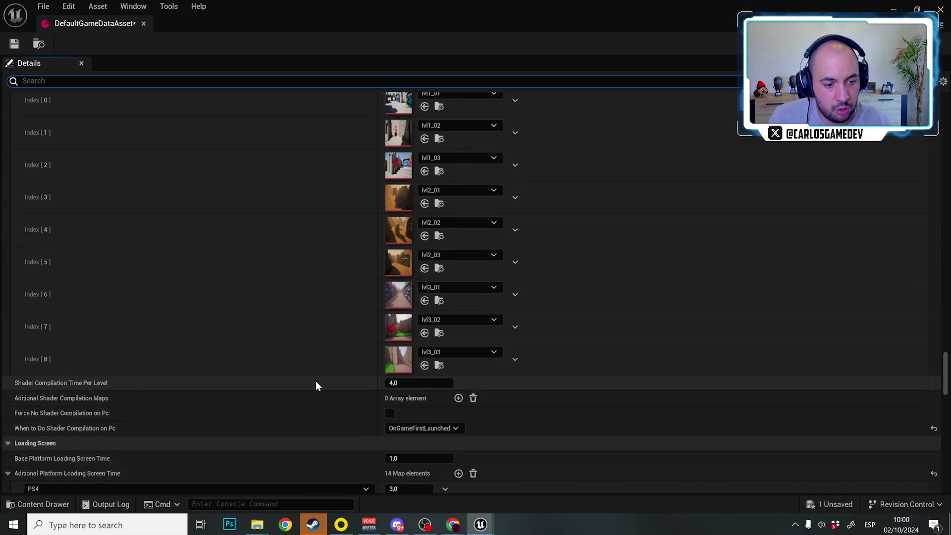
- Add an entry named VFX_Zoo to the Aditional Shader Compilation Maps array
{"action": "left_click", "coordinate": [411, 383]}
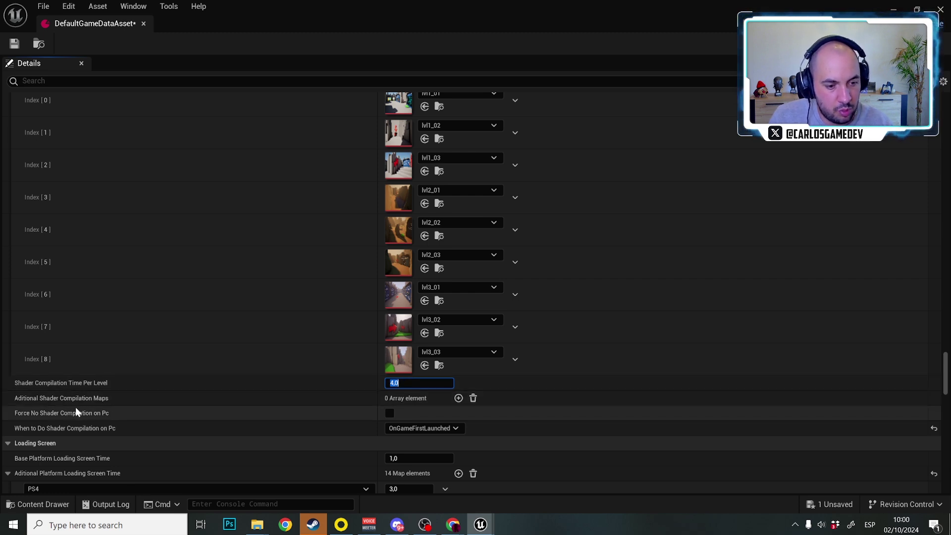
{"action": "mouse_move", "coordinate": [50, 402]}
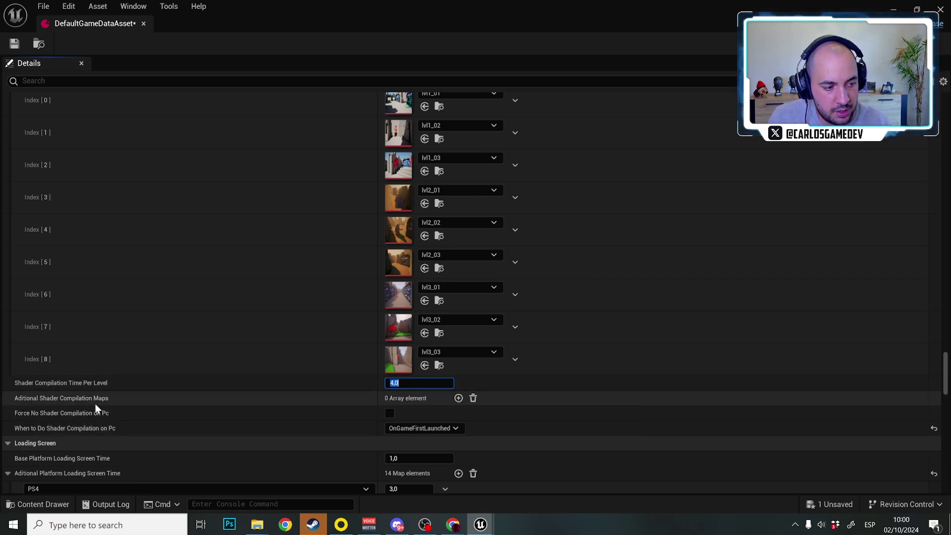
{"action": "left_click", "coordinate": [459, 398]}
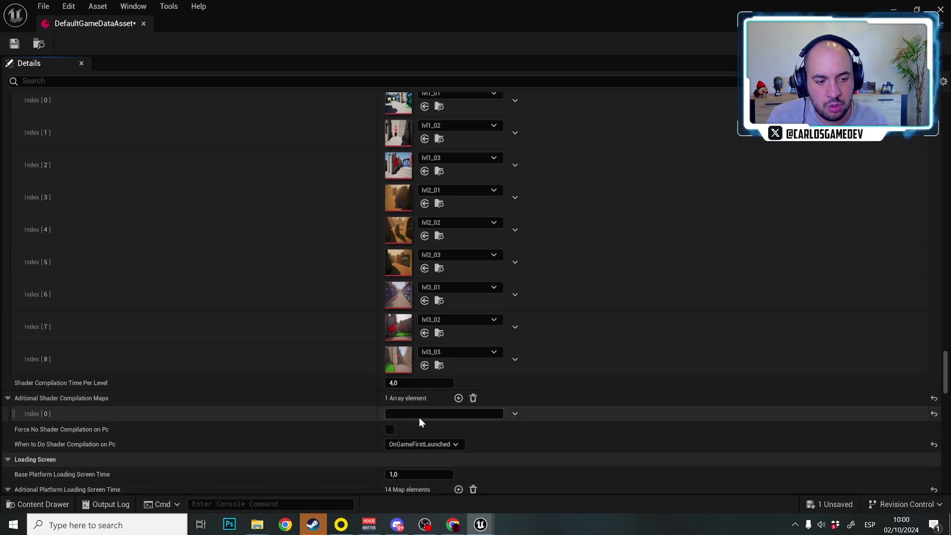
{"action": "left_click", "coordinate": [425, 417]}
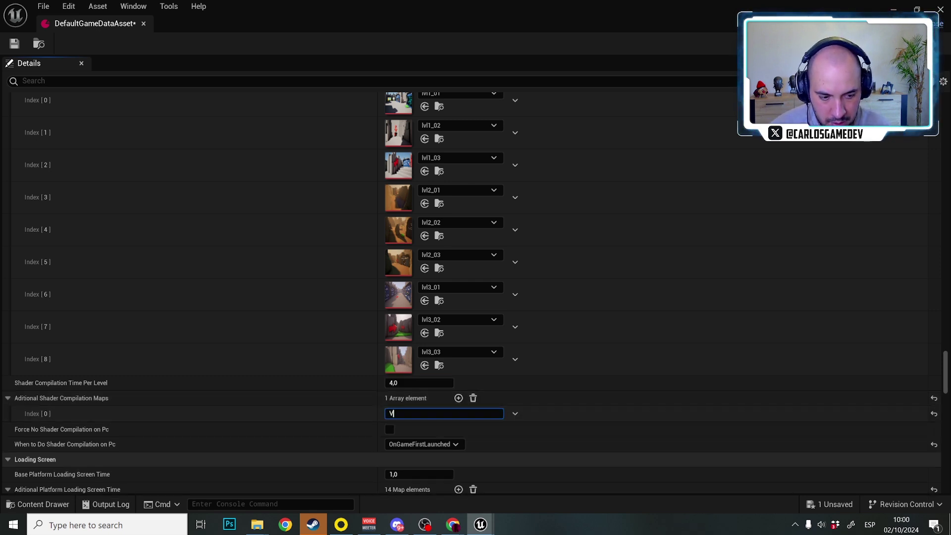
{"action": "type", "text": "VFX_Z"}
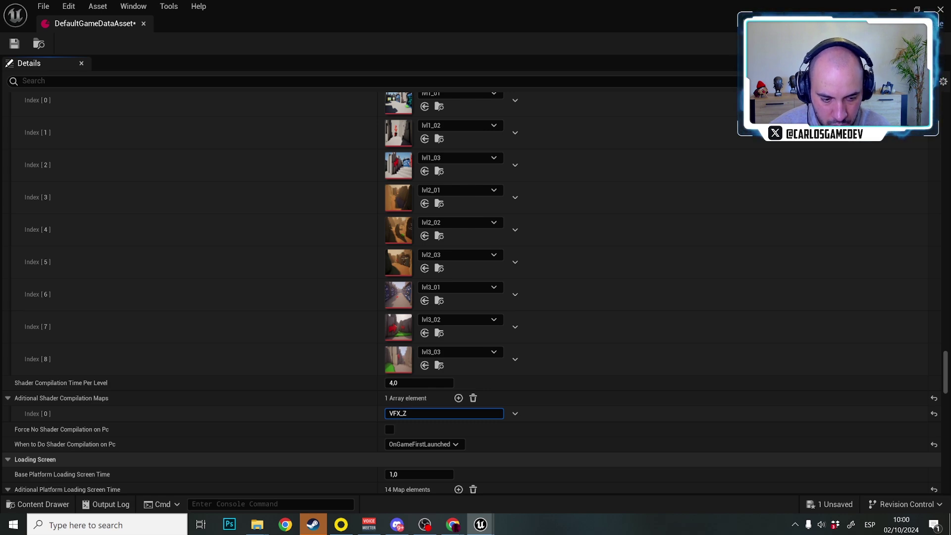
{"action": "type", "text": "oo"}
{"action": "key", "text": "Return"}
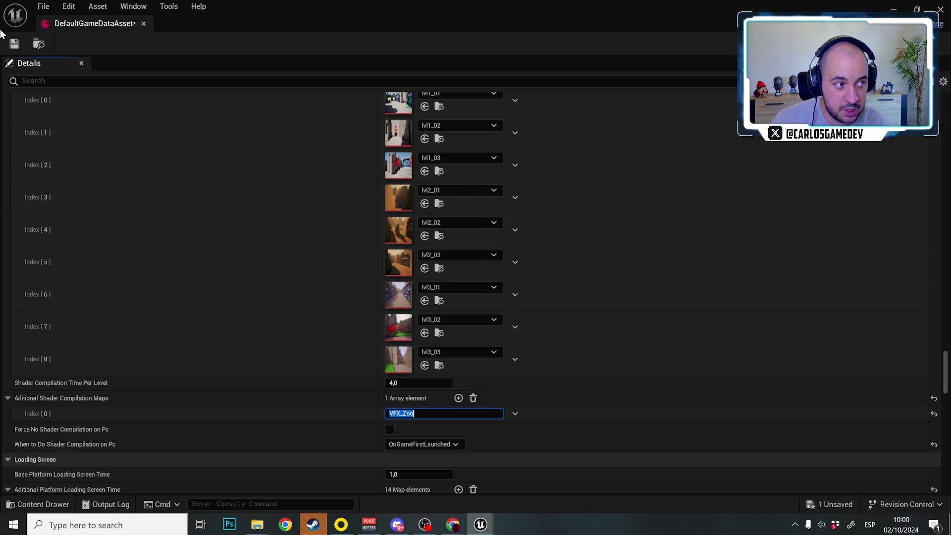
- Close the data asset editor and create a new level from the Basic template
{"action": "left_click", "coordinate": [143, 23]}
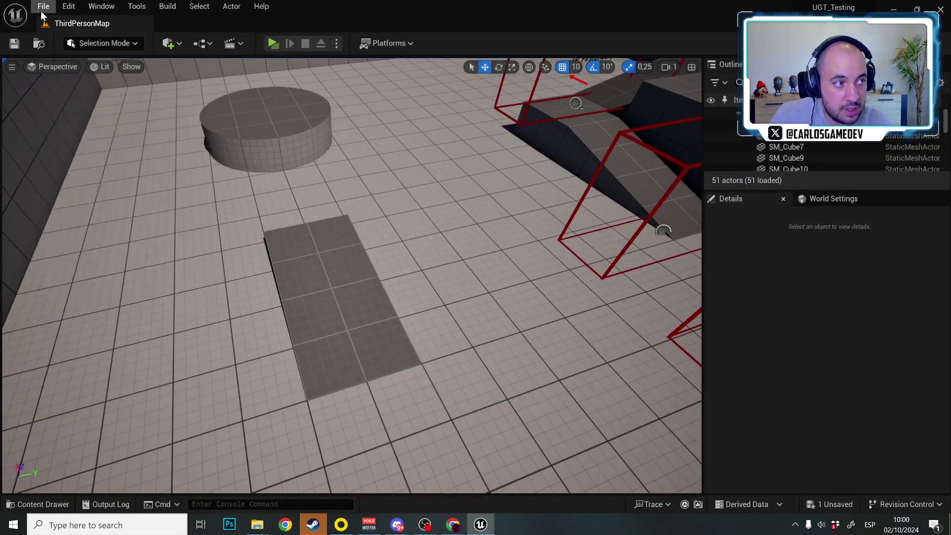
{"action": "left_click", "coordinate": [43, 7]}
{"action": "left_click", "coordinate": [69, 36]}
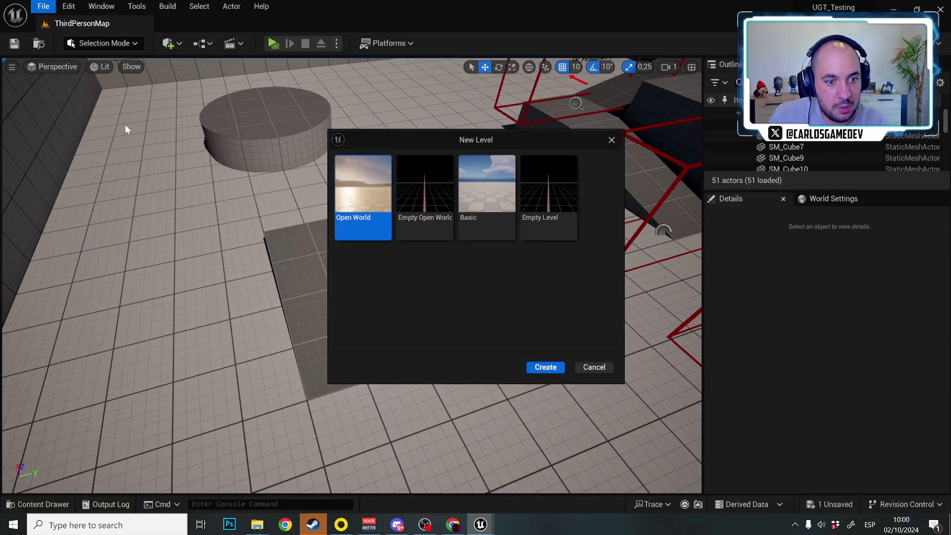
{"action": "left_click", "coordinate": [486, 188]}
{"action": "left_click", "coordinate": [546, 367]}
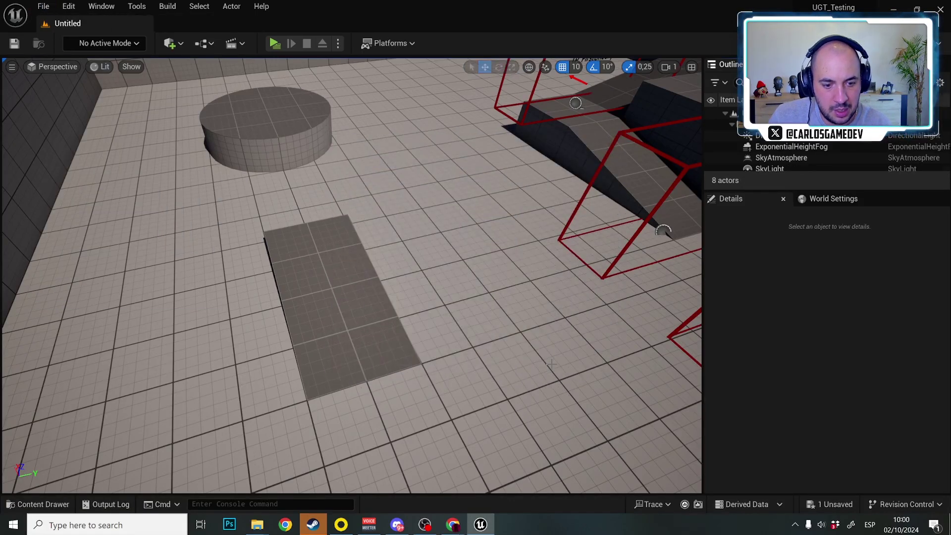
- Save the new level as VFX_Zoo in the ThirdPerson/Maps folder
{"action": "left_click", "coordinate": [14, 46]}
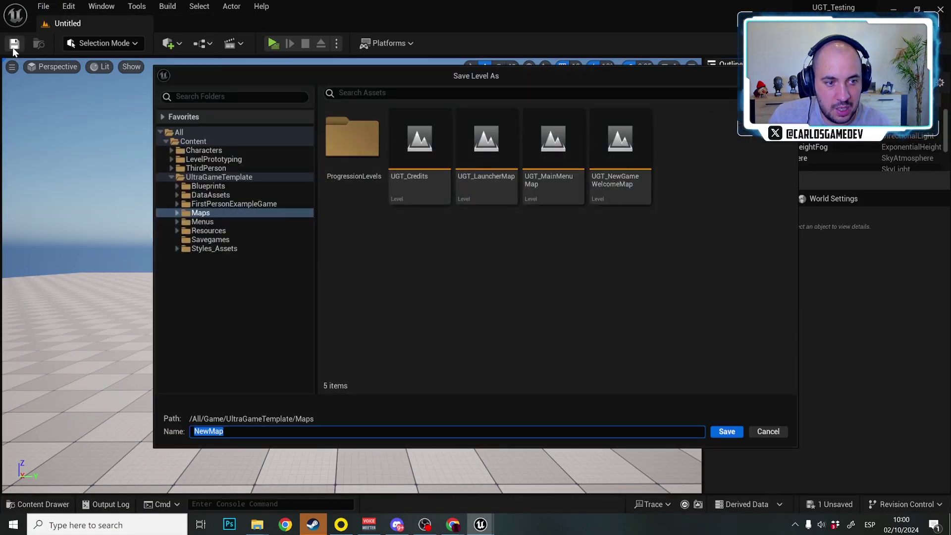
{"action": "left_click", "coordinate": [215, 169]}
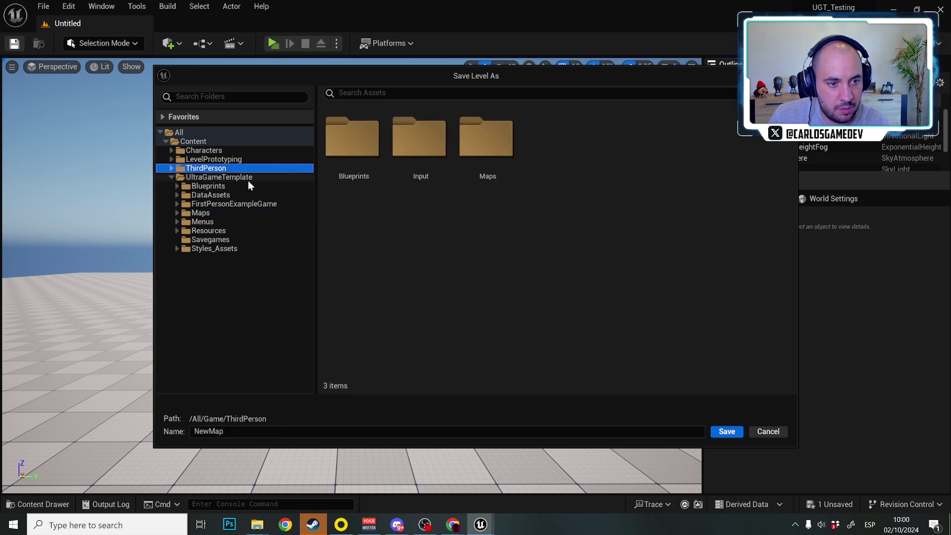
{"action": "double_click", "coordinate": [483, 149]}
{"action": "left_click", "coordinate": [282, 432]}
{"action": "type", "text": "VFX_Zoo"}
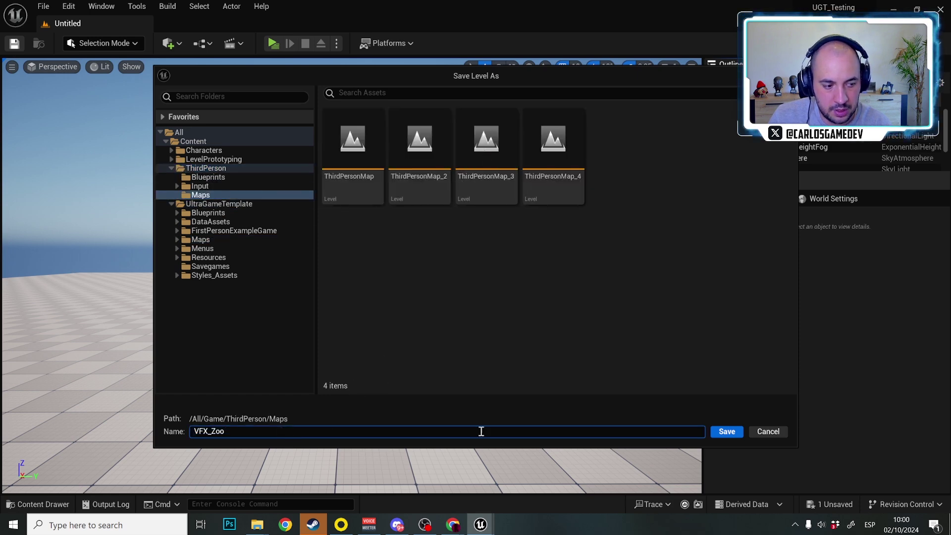
{"action": "left_click", "coordinate": [727, 432]}
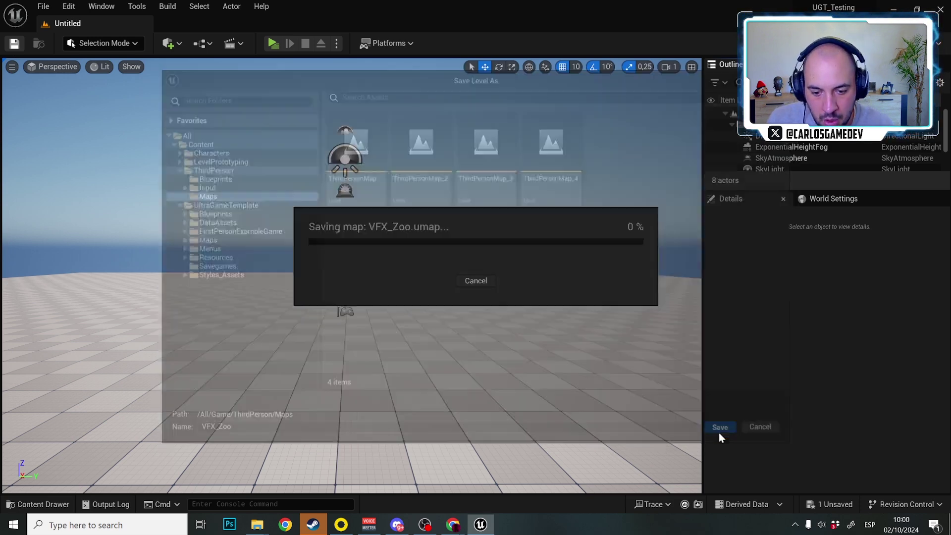
- Add the Starter Content pack to the project
{"action": "right_click_drag", "start_coordinate": [155, 247], "coordinate": [206, 270]}
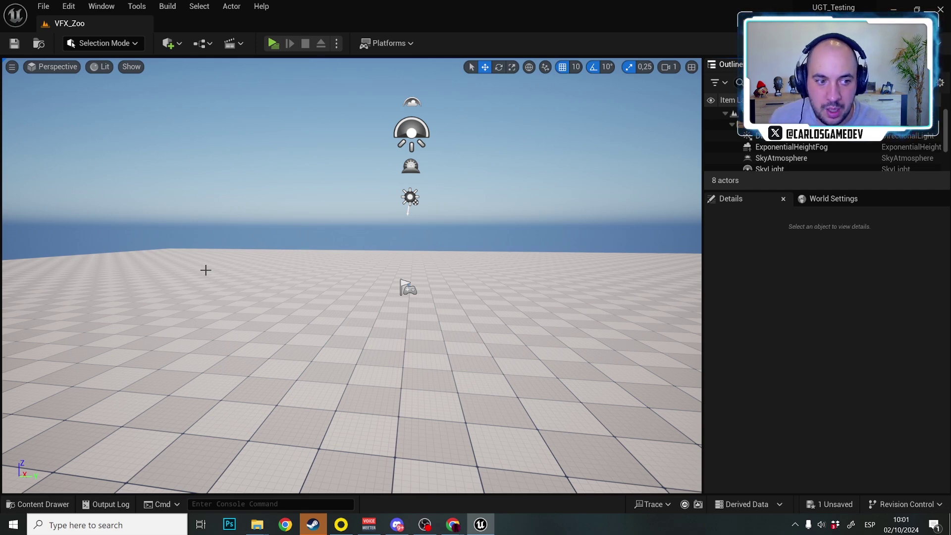
{"action": "right_click_drag", "start_coordinate": [205, 270], "coordinate": [220, 282]}
{"action": "scroll", "coordinate": [221, 282], "scroll_direction": "down", "scroll_amount": 2}
{"action": "key", "text": "ctrl+space"}
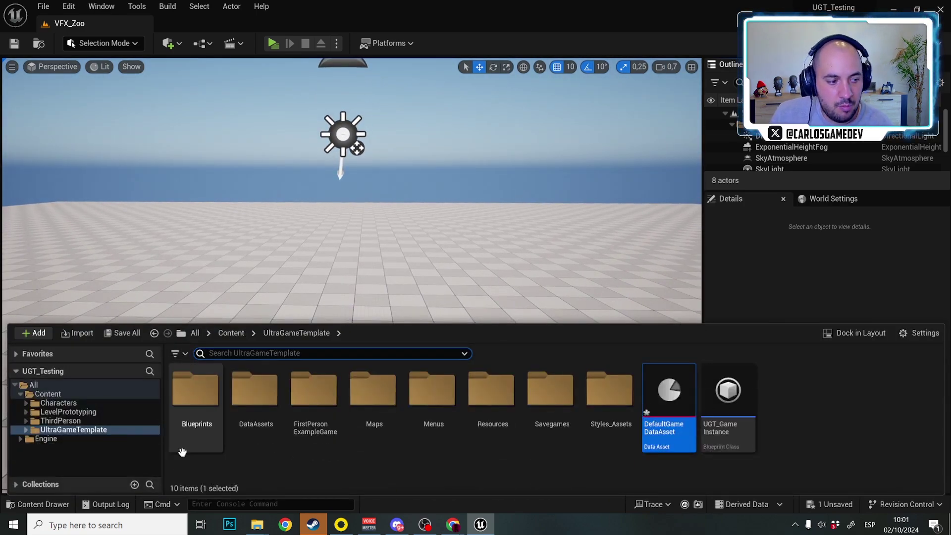
{"action": "left_click", "coordinate": [37, 338]}
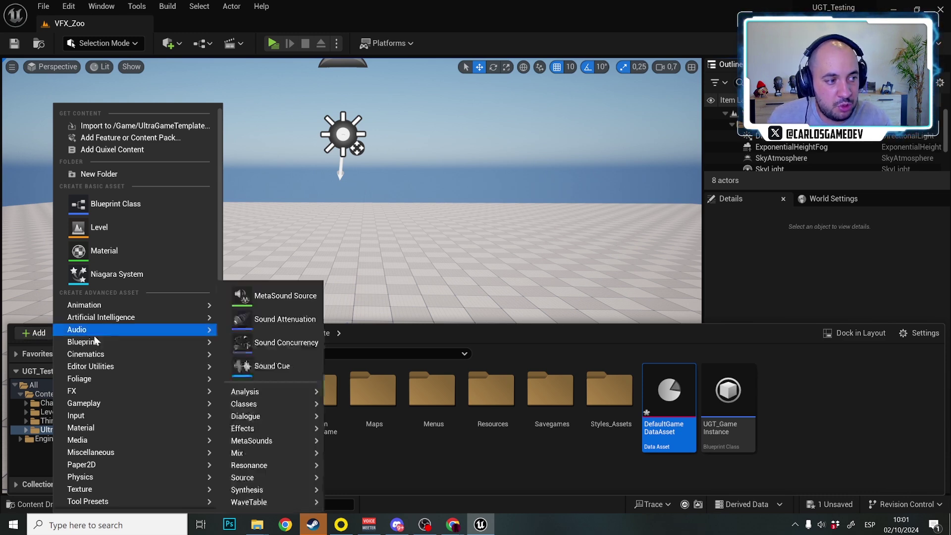
{"action": "left_click", "coordinate": [159, 139]}
{"action": "left_click", "coordinate": [389, 139]}
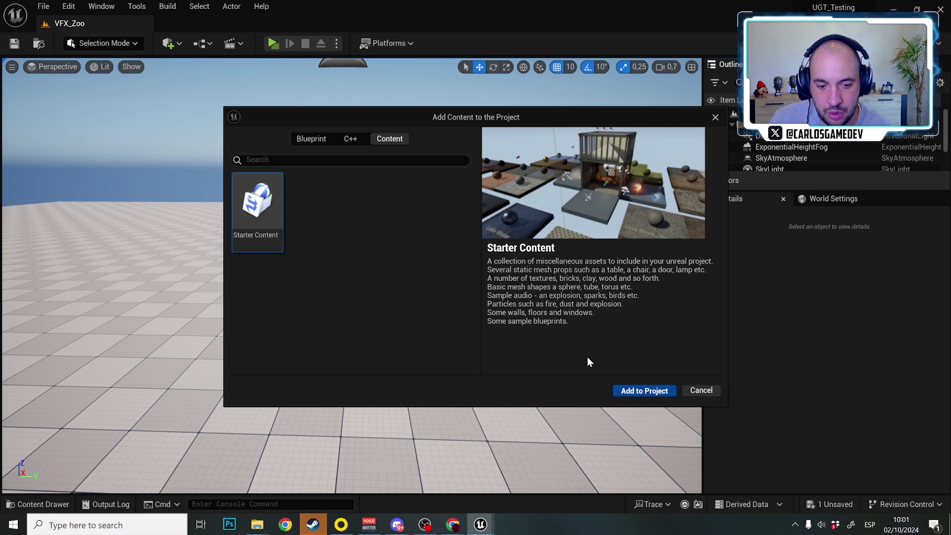
{"action": "left_click", "coordinate": [632, 391]}
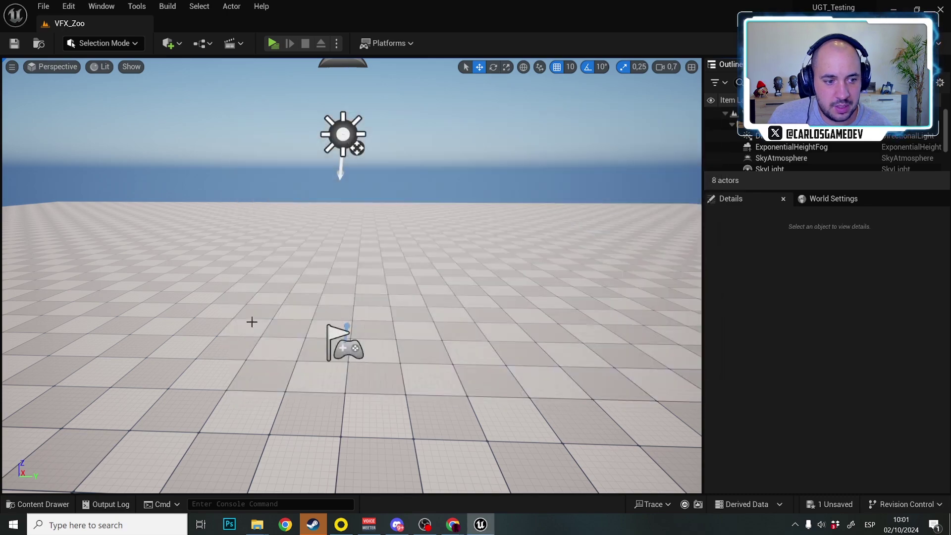
- Open the StarterContent Particles folder and place P_Ambient_Dust on the floor near the player start
{"action": "right_click_drag", "start_coordinate": [252, 322], "coordinate": [371, 210]}
{"action": "key", "text": "ctrl+space"}
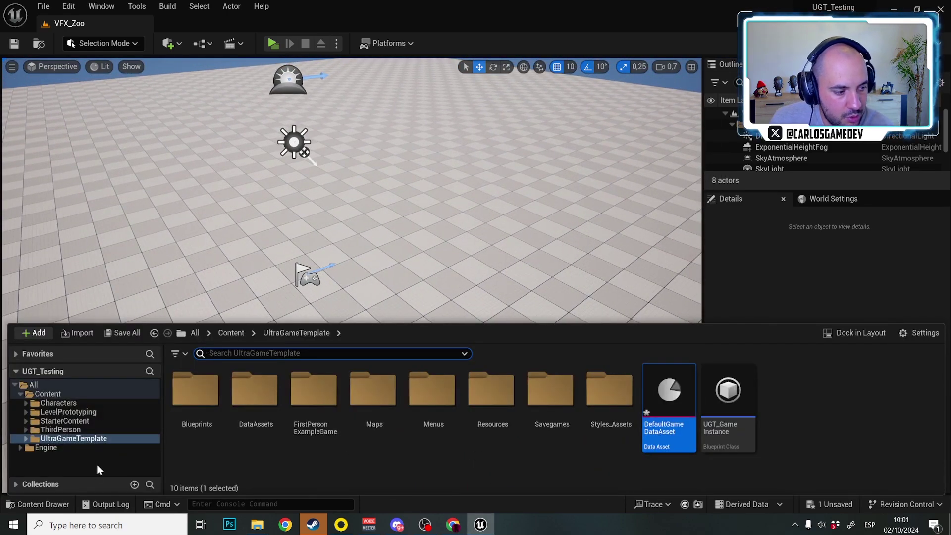
{"action": "left_click", "coordinate": [74, 421]}
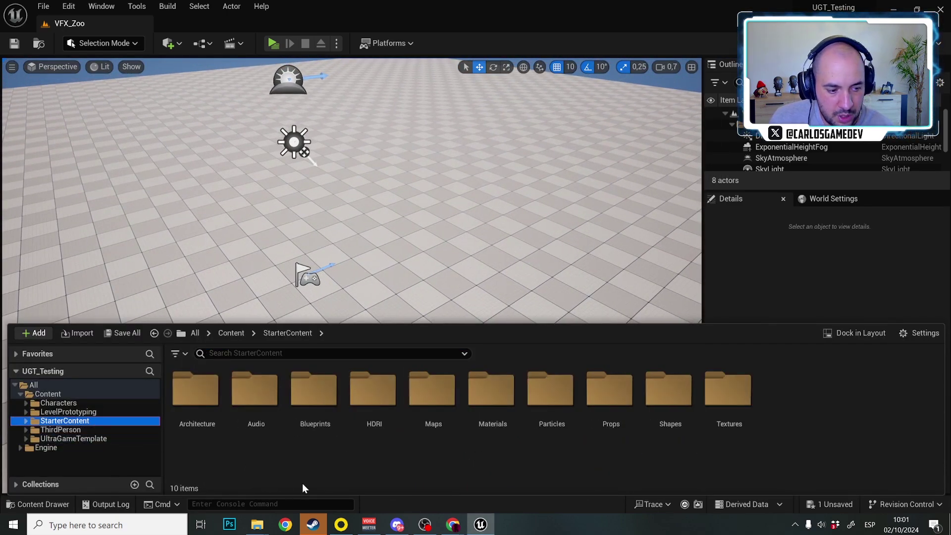
{"action": "left_click", "coordinate": [557, 400]}
{"action": "double_click", "coordinate": [557, 400]}
{"action": "left_click_drag", "start_coordinate": [254, 466], "coordinate": [403, 211]}
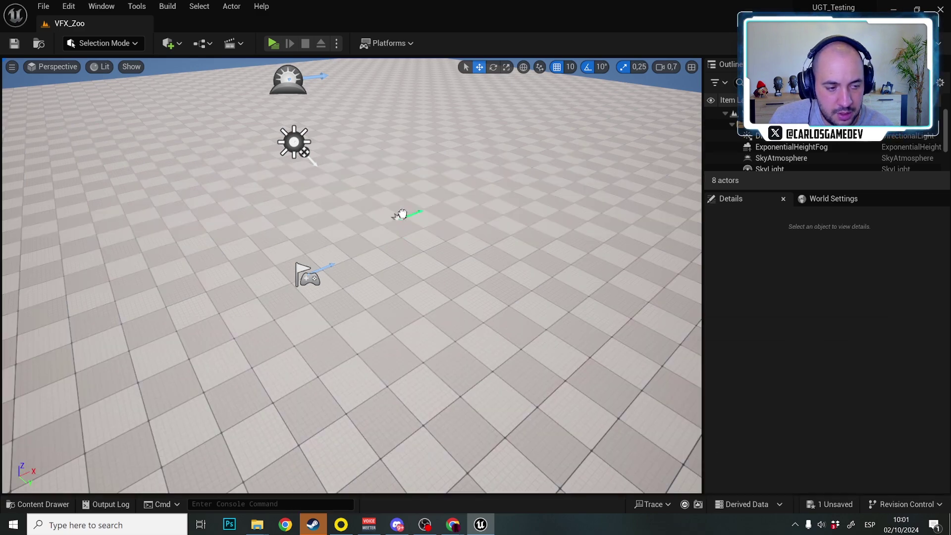
- Place the P_Fire and P_Explosion particle systems on the floor beside the ambient dust emitter
{"action": "right_click_drag", "start_coordinate": [376, 336], "coordinate": [372, 399]}
{"action": "key", "text": "ctrl+space"}
{"action": "left_click_drag", "start_coordinate": [371, 392], "coordinate": [467, 163]}
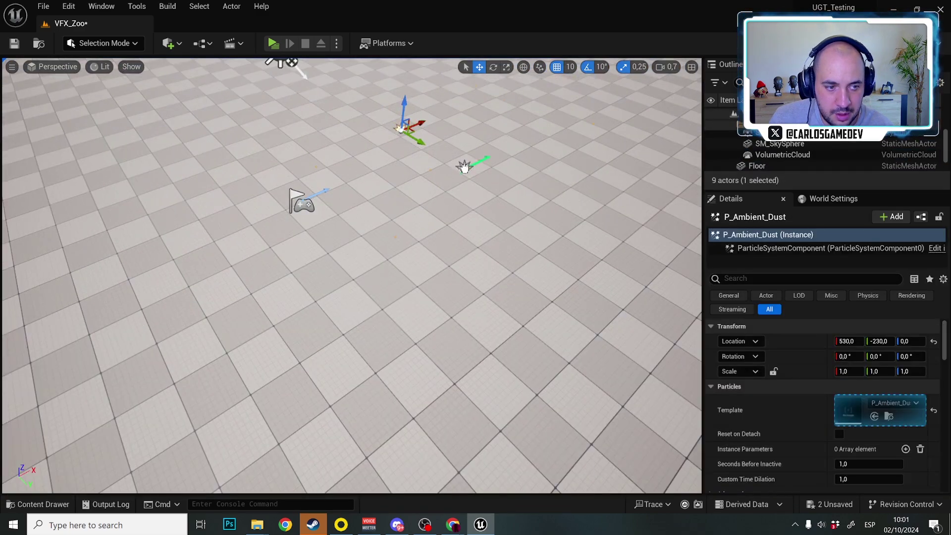
{"action": "key", "text": "ctrl+space"}
{"action": "left_click", "coordinate": [314, 391]}
{"action": "left_click_drag", "start_coordinate": [375, 192], "coordinate": [399, 154]}
- Place P_Smoke, P_Sparks and P_Steam_Lit next to the other emitters and save the level
{"action": "key", "text": "ctrl+space"}
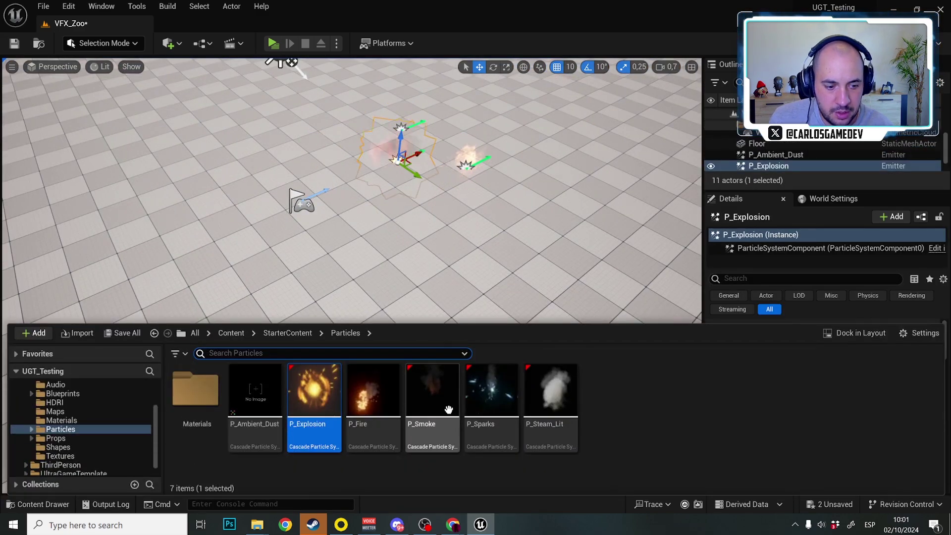
{"action": "left_click_drag", "start_coordinate": [433, 391], "coordinate": [470, 163]}
{"action": "key", "text": "ctrl+space"}
{"action": "left_click", "coordinate": [490, 396]}
{"action": "left_click_drag", "start_coordinate": [490, 396], "coordinate": [454, 121]}
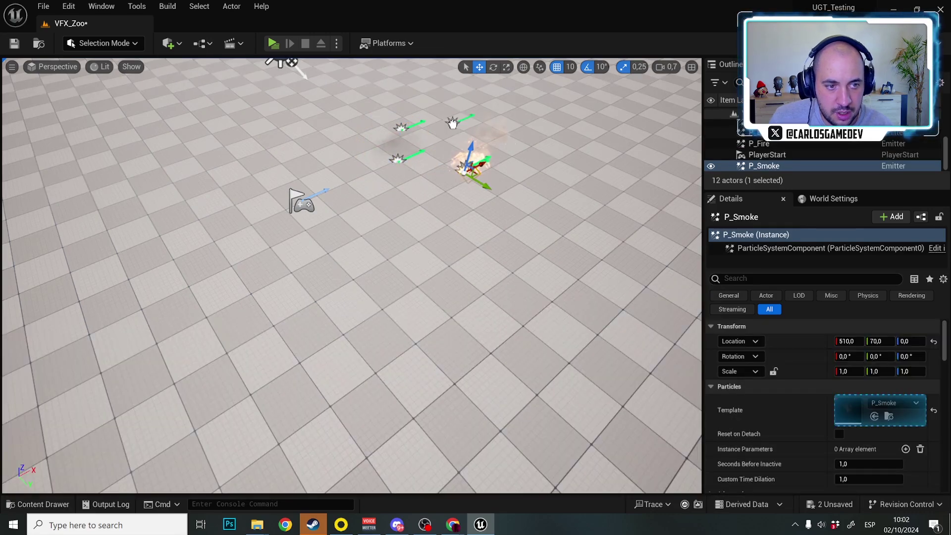
{"action": "key", "text": "ctrl+space"}
{"action": "left_click_drag", "start_coordinate": [550, 391], "coordinate": [448, 179]}
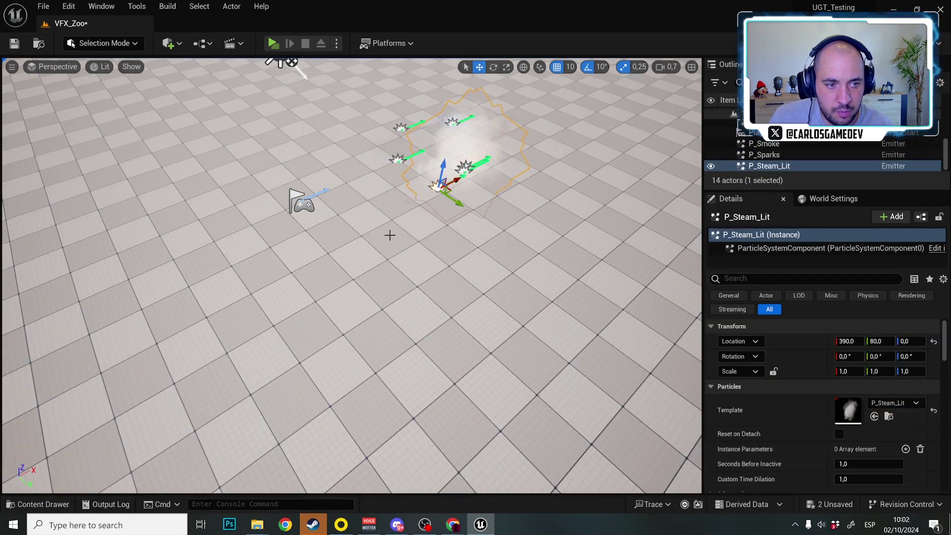
{"action": "key", "text": "f"}
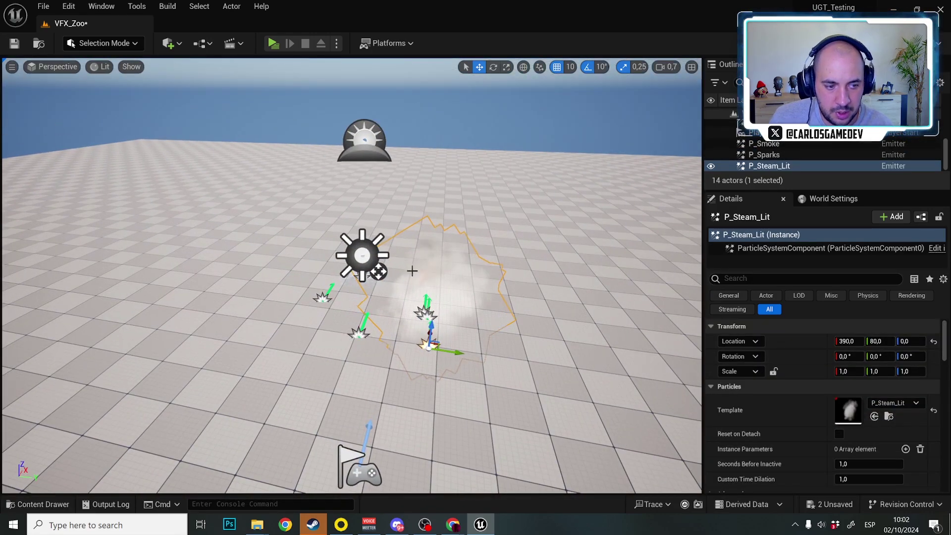
{"action": "key", "text": "ctrl+s"}
- Open the VFX_Zoo level blueprint and connect a Set Up UGT Game node to Event BeginPlay, aligned beside it
{"action": "left_click", "coordinate": [201, 45]}
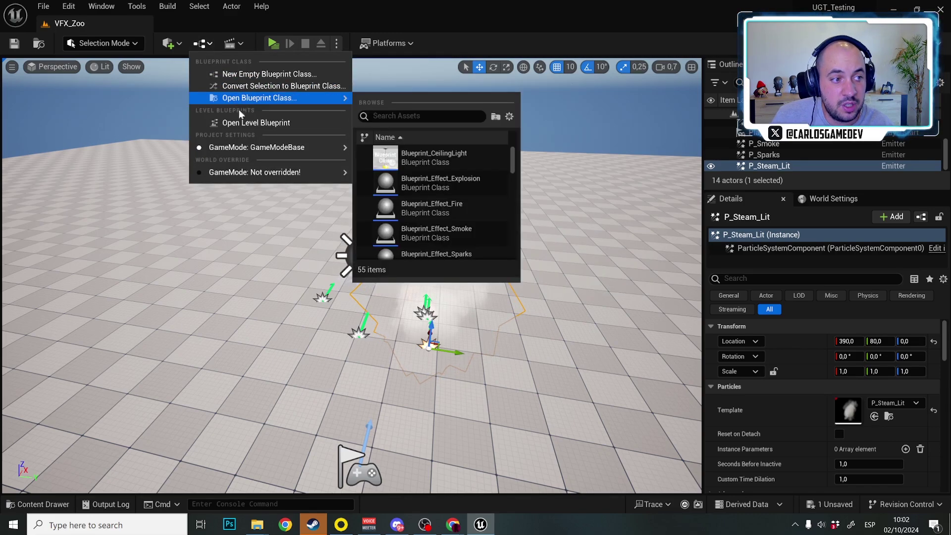
{"action": "left_click", "coordinate": [285, 130]}
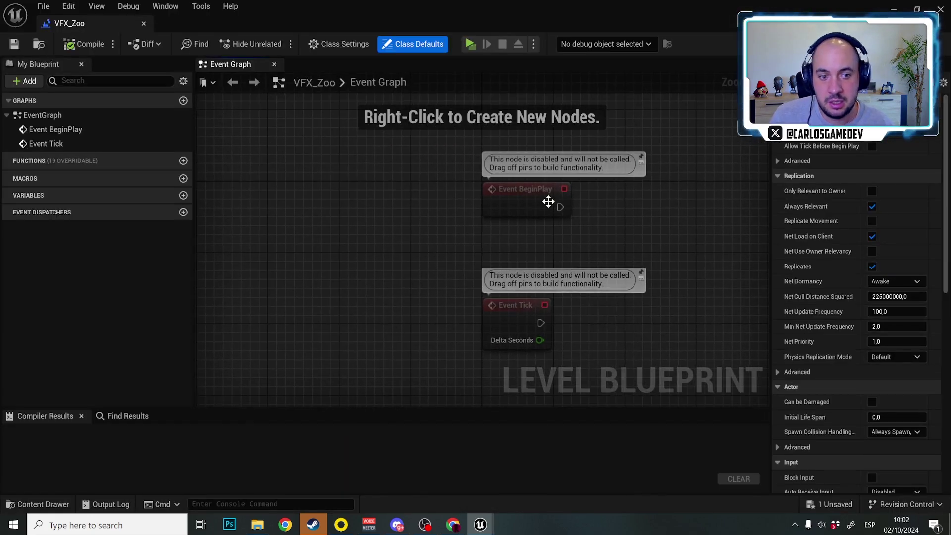
{"action": "right_click_drag", "start_coordinate": [563, 215], "coordinate": [467, 244]}
{"action": "left_click_drag", "start_coordinate": [464, 236], "coordinate": [576, 223]}
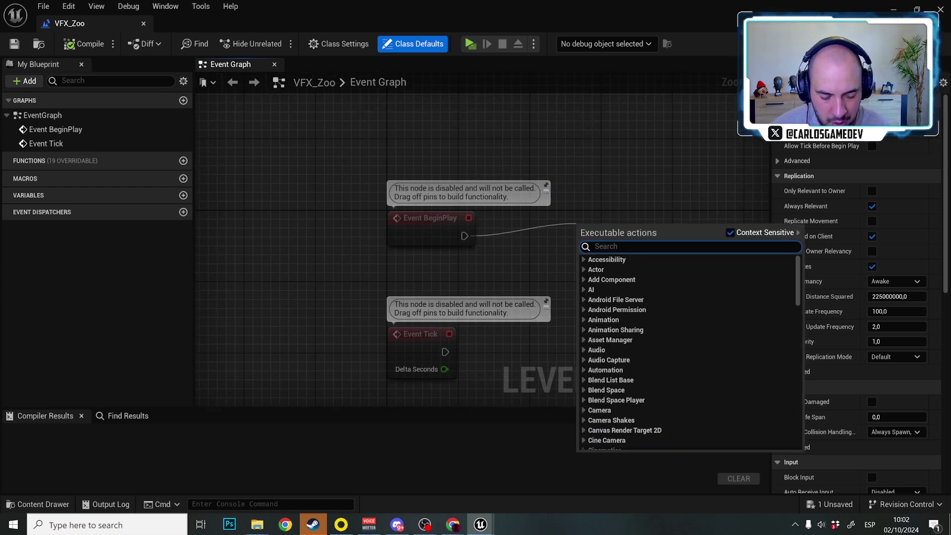
{"action": "type", "text": "set up ug"}
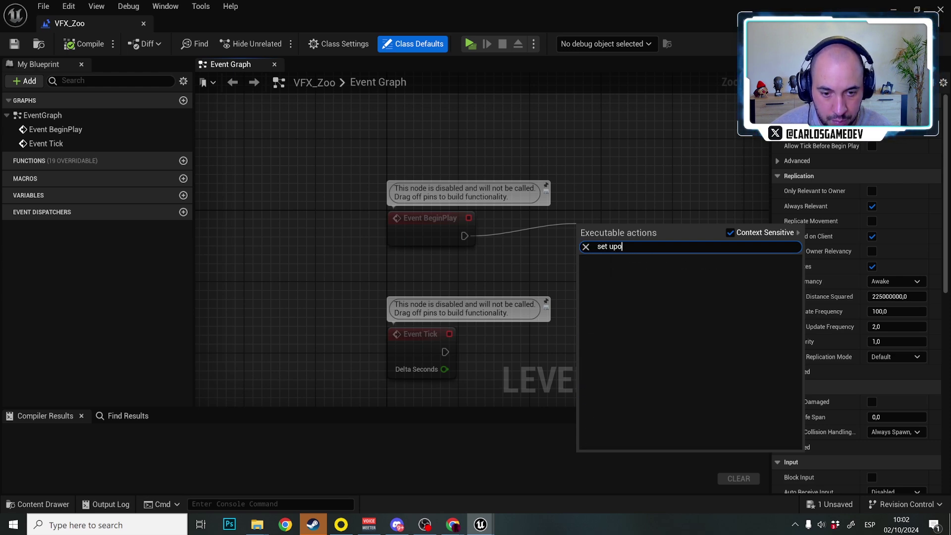
{"action": "type", "text": "ty"}
{"action": "key", "text": "Return"}
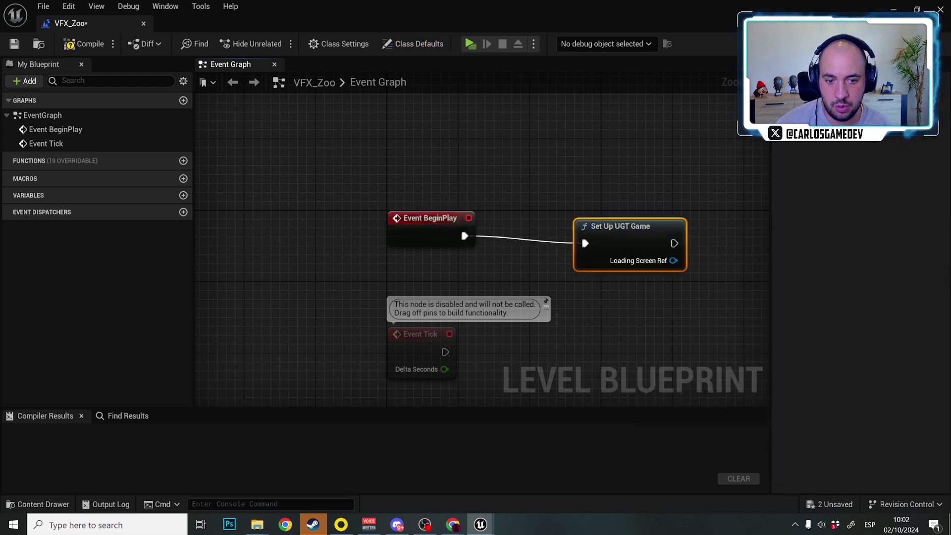
{"action": "left_click_drag", "start_coordinate": [605, 251], "coordinate": [578, 242]}
- Compile and save the level blueprint, and return to the VFX_Zoo level
{"action": "left_click", "coordinate": [71, 46]}
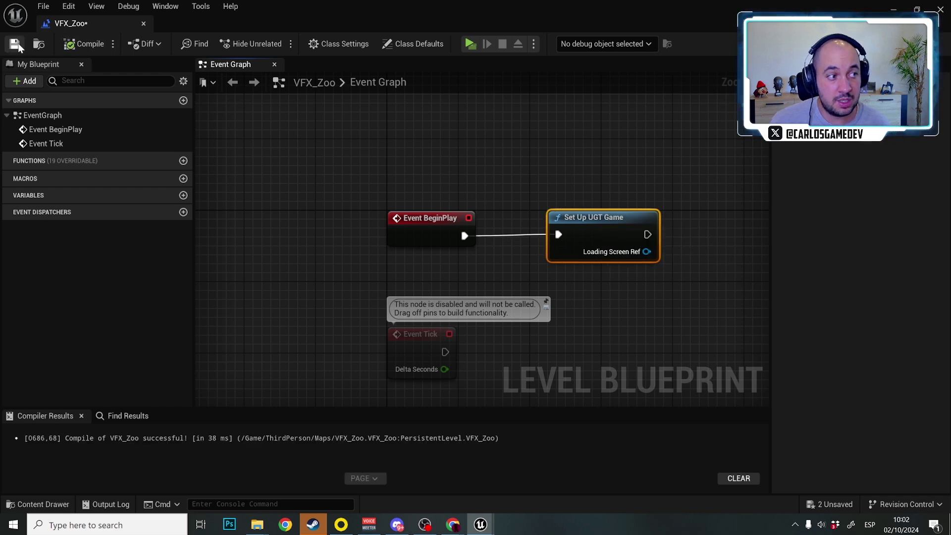
{"action": "key", "text": "ctrl+s"}
{"action": "left_click", "coordinate": [82, 31]}
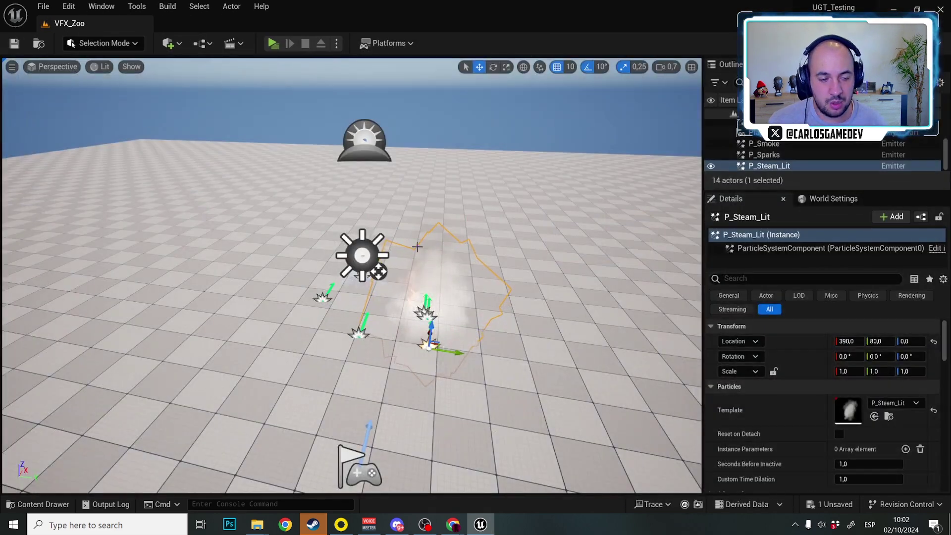
- Search the UltraGameTemplate folder for "shader" and open CompilingShadersWidget
{"action": "right_click_drag", "start_coordinate": [417, 246], "coordinate": [417, 246]}
{"action": "left_click", "coordinate": [37, 503]}
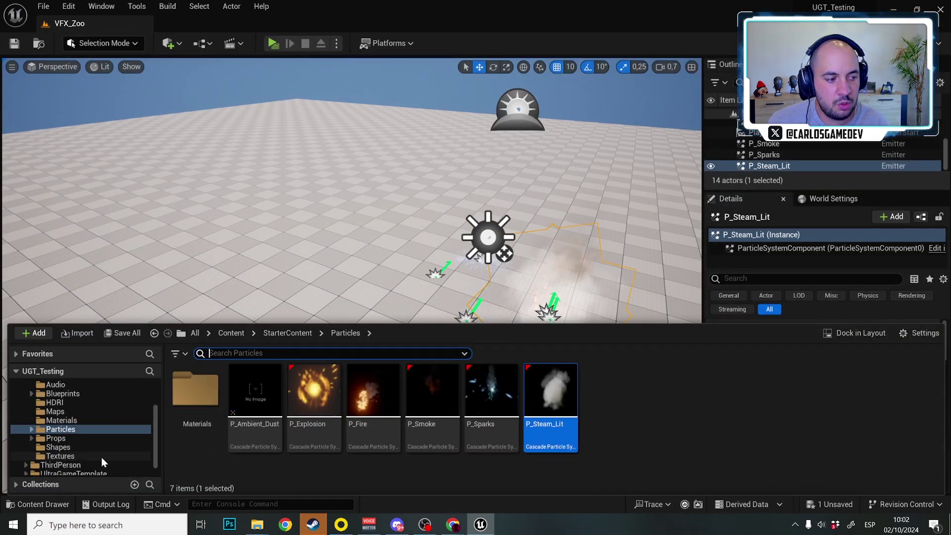
{"action": "left_click", "coordinate": [74, 473]}
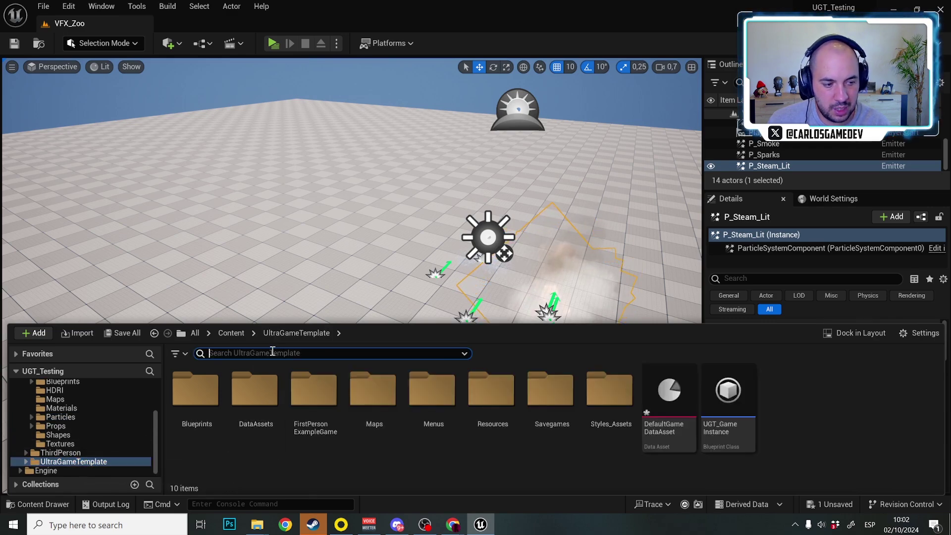
{"action": "type", "text": "shader"}
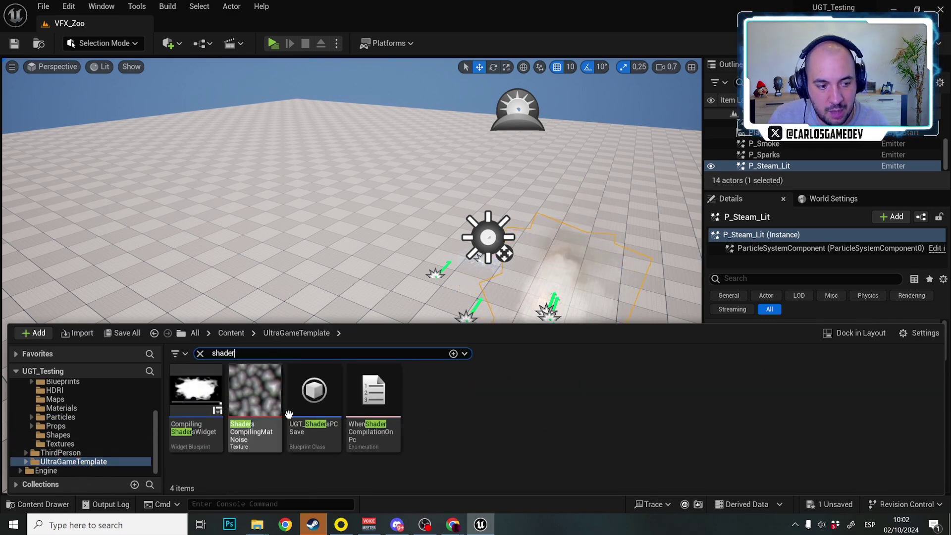
{"action": "double_click", "coordinate": [196, 435]}
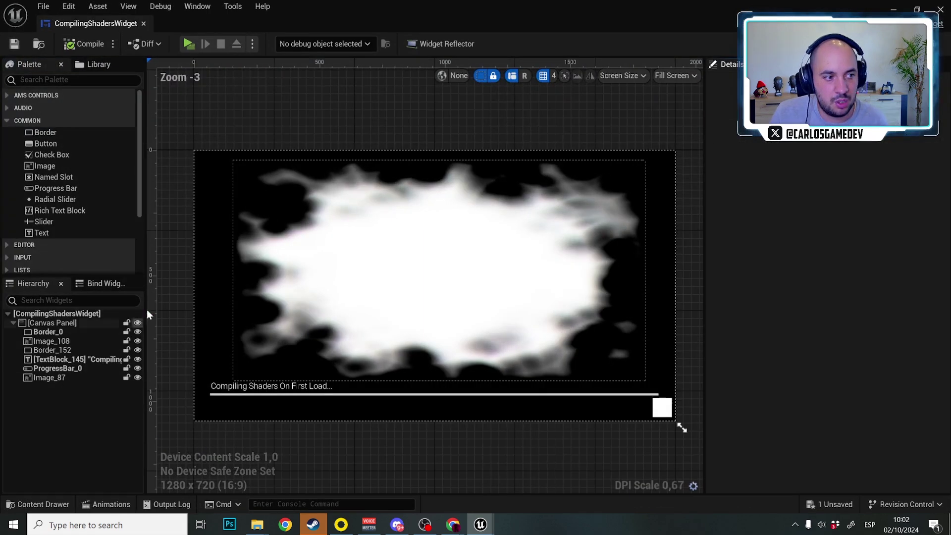
- Make the full-screen border Border_0 transparent through its Render Opacity, and select the inner border Border_152
{"action": "left_click", "coordinate": [203, 247]}
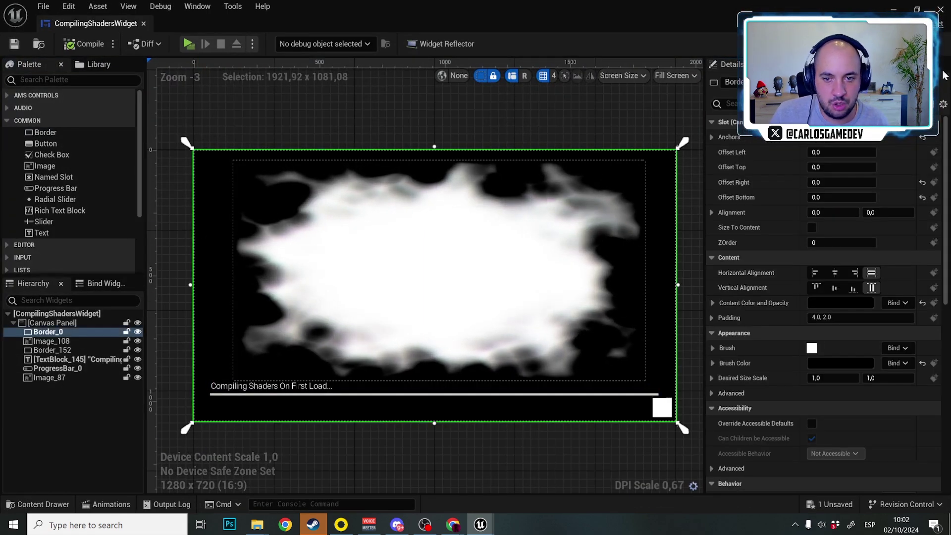
{"action": "left_click", "coordinate": [733, 103]}
{"action": "type", "text": "opa"}
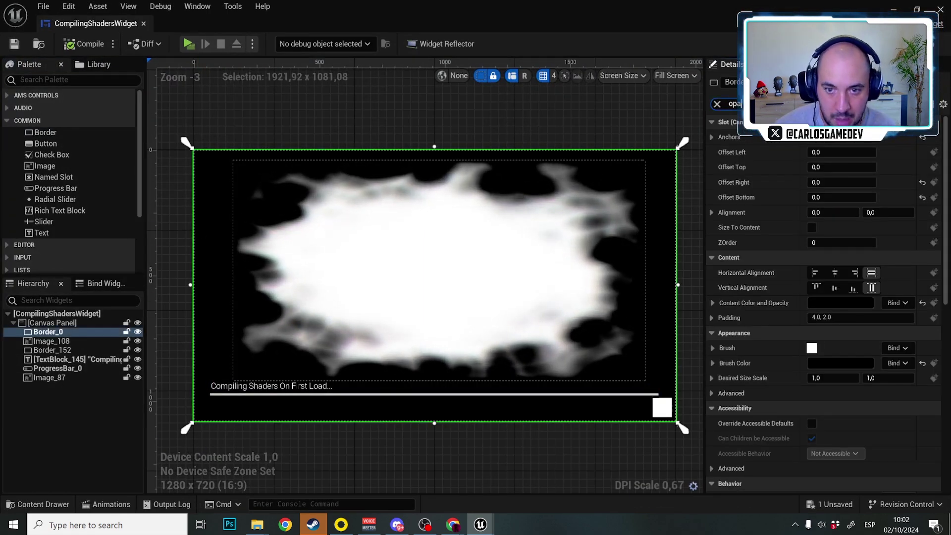
{"action": "type", "text": "c"}
{"action": "left_click", "coordinate": [844, 167]}
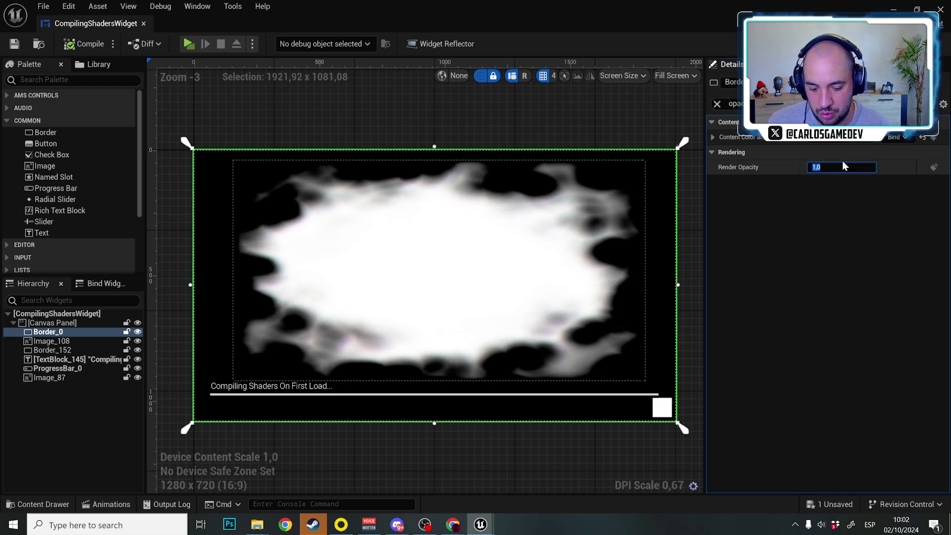
{"action": "left_click", "coordinate": [497, 174]}
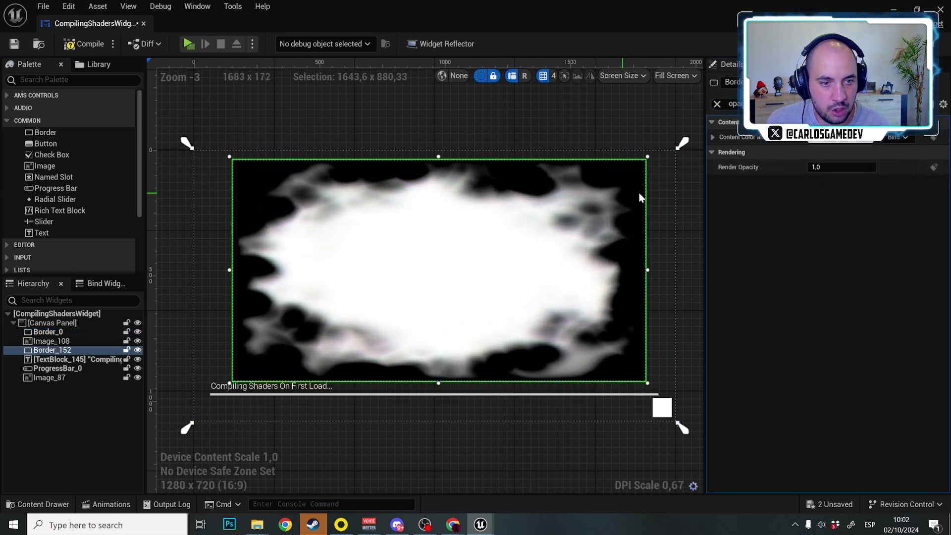
{"action": "left_click", "coordinate": [842, 166]}
{"action": "type", "text": "0"}
{"action": "key", "text": "Return"}
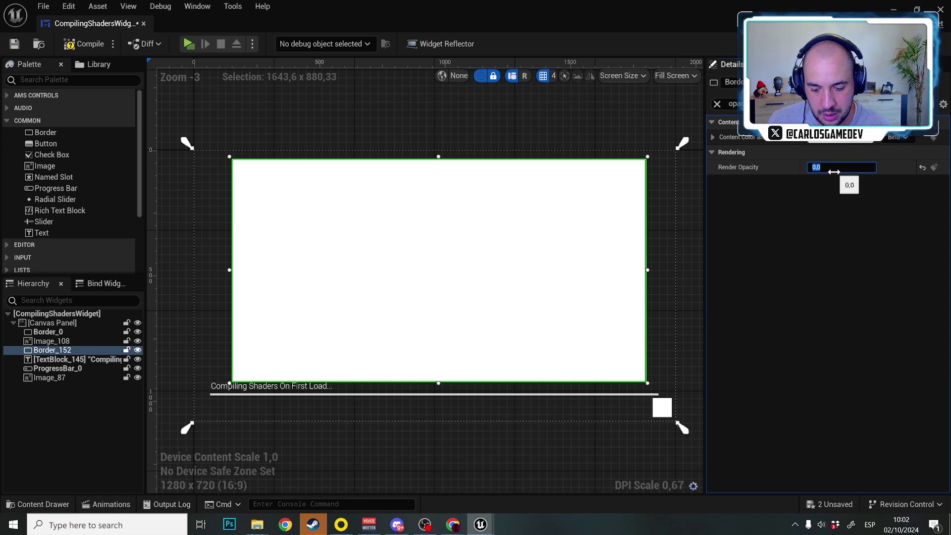
{"action": "left_click", "coordinate": [64, 341]}
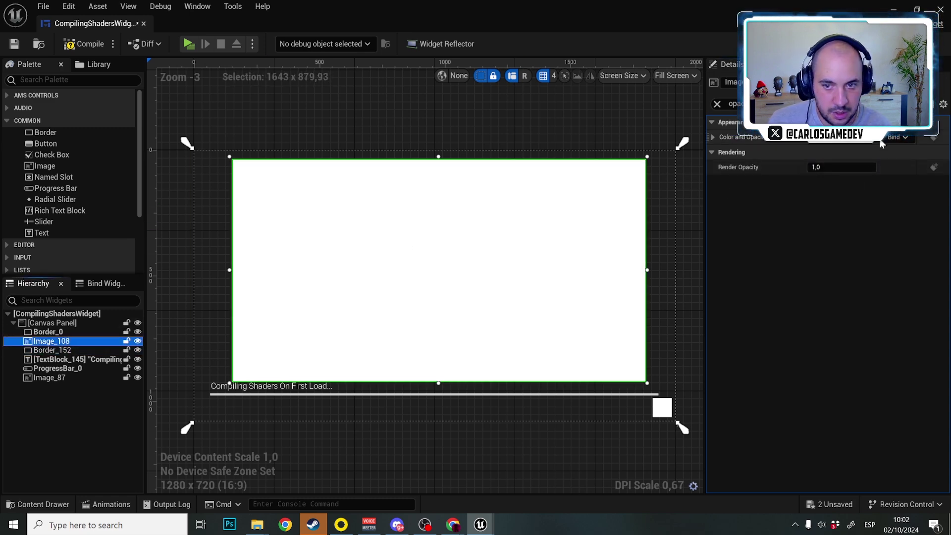
{"action": "left_click", "coordinate": [69, 351]}
{"action": "left_click", "coordinate": [821, 167]}
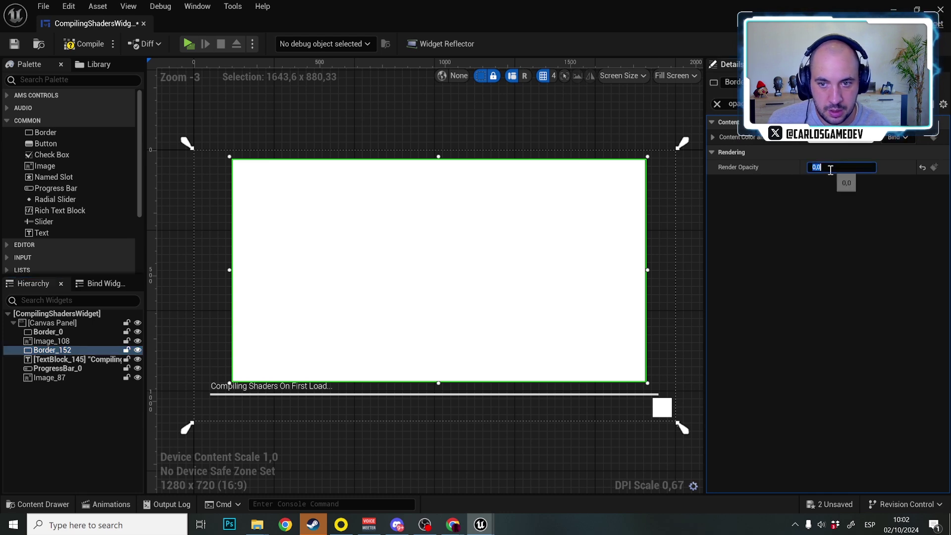
{"action": "type", "text": "1"}
{"action": "key", "text": "Return"}
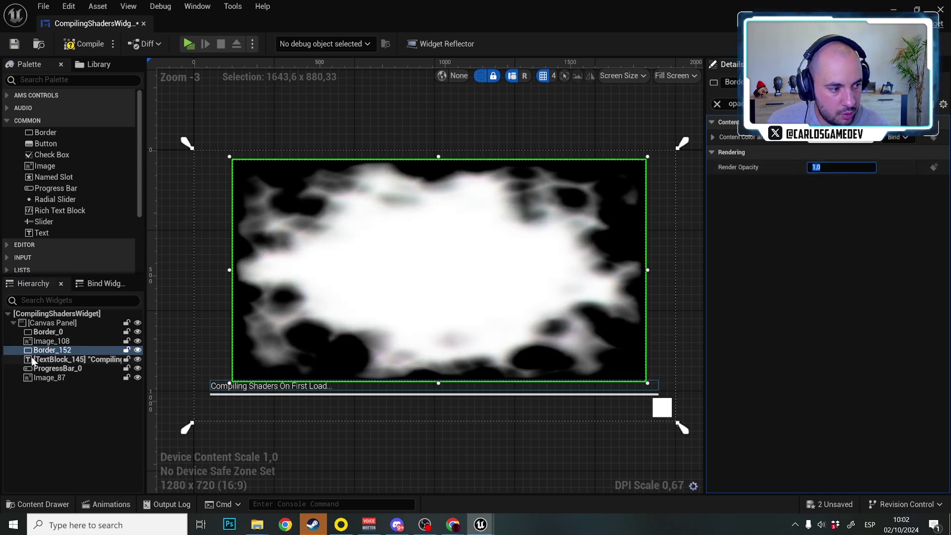
- Make the image Image_108 fully transparent by setting its Render Opacity to 0
{"action": "left_click", "coordinate": [50, 341]}
{"action": "left_click", "coordinate": [864, 168]}
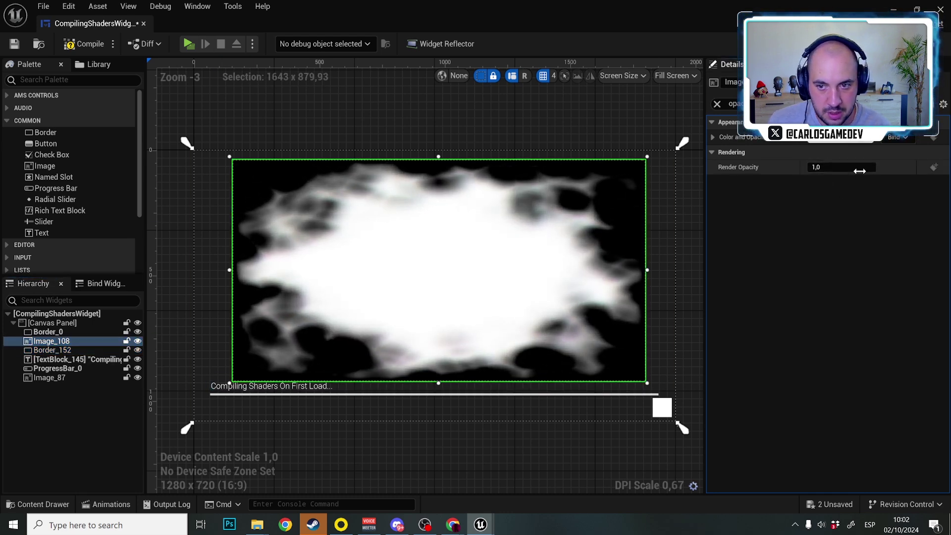
{"action": "type", "text": "0"}
{"action": "key", "text": "Return"}
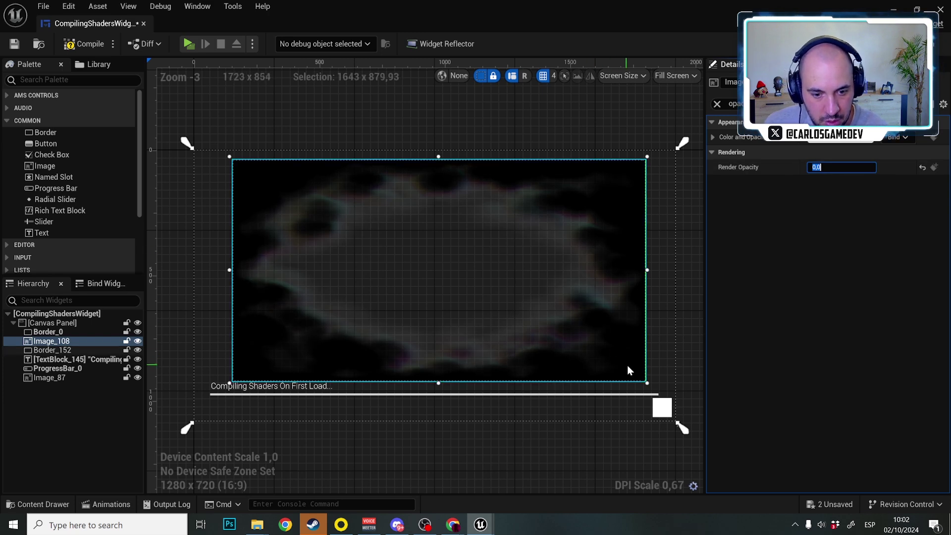
- Shrink the inner border Border_152 to about 614 by 379 toward the canvas's upper-left corner, and compile and save the widget
{"action": "left_click", "coordinate": [113, 349]}
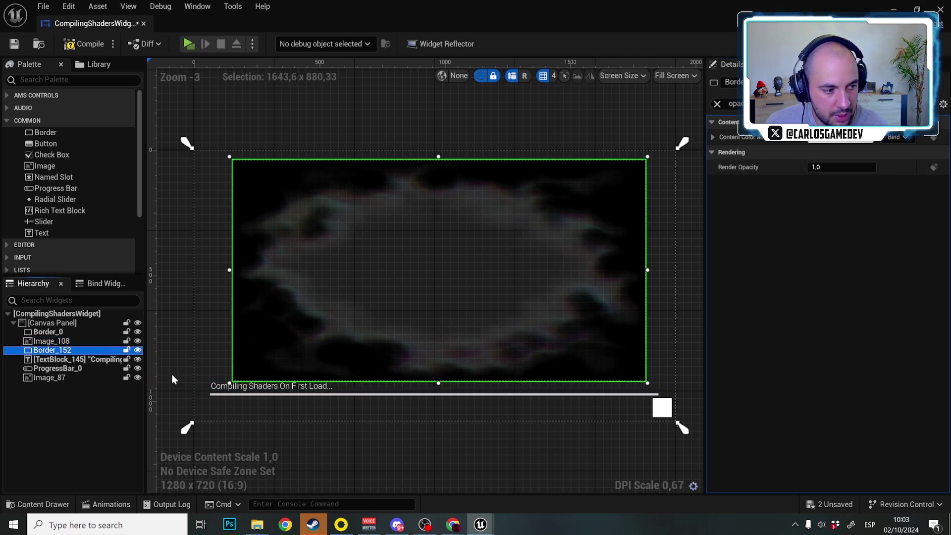
{"action": "left_click_drag", "start_coordinate": [648, 385], "coordinate": [390, 257]}
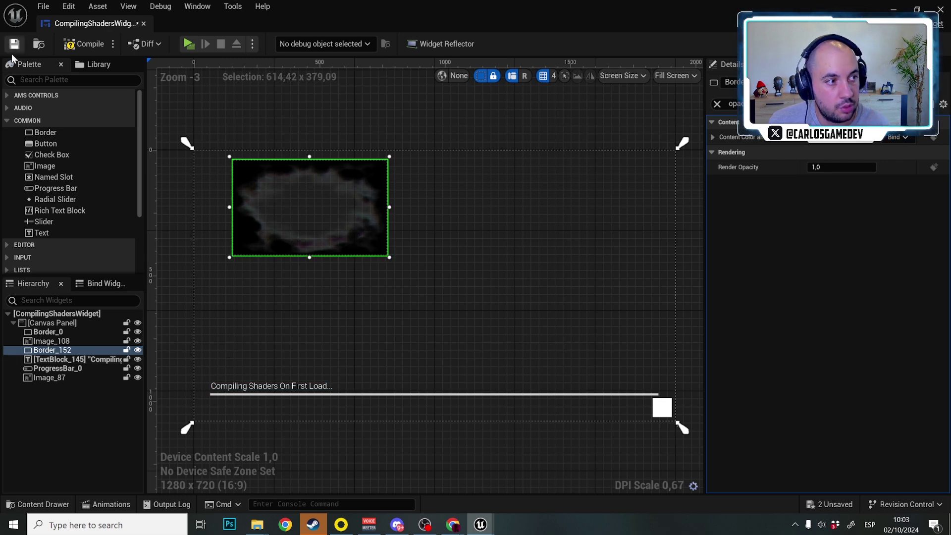
{"action": "left_click", "coordinate": [69, 47]}
{"action": "left_click", "coordinate": [15, 44]}
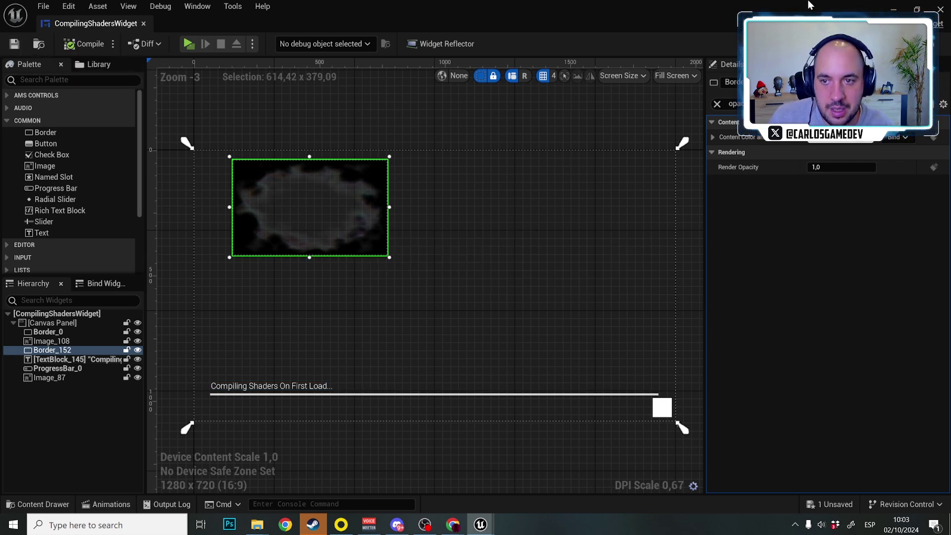
- In the widget's event graph, bypass Start Camera Fade by rerouting its incoming execution wire to Set Input Mode UI Only, and compile, save and close the widget
{"action": "left_click", "coordinate": [931, 44]}
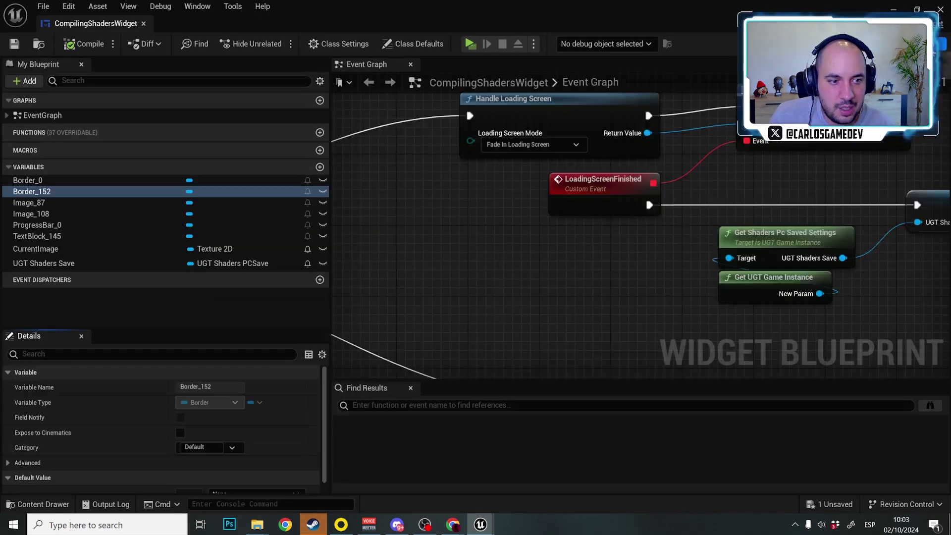
{"action": "scroll", "coordinate": [641, 169], "scroll_direction": "down", "scroll_amount": 3}
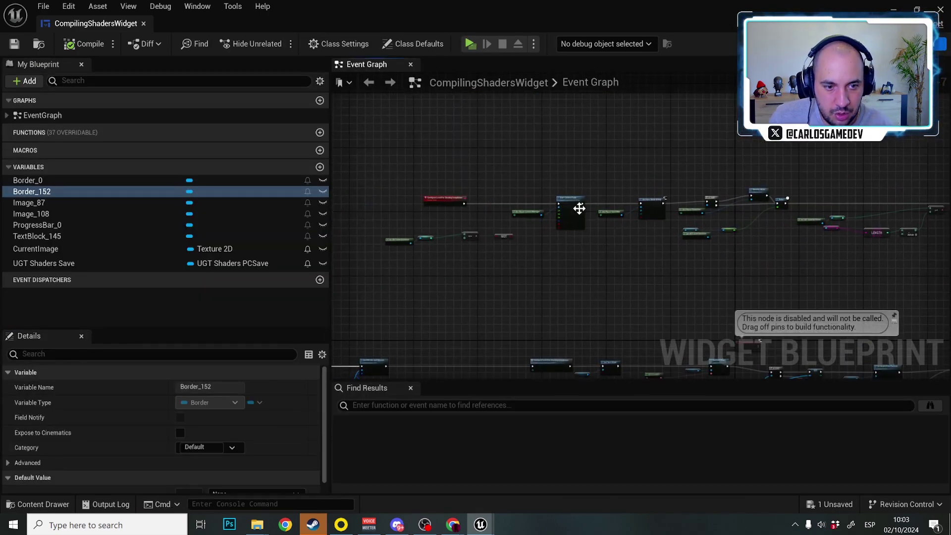
{"action": "scroll", "coordinate": [498, 159], "scroll_direction": "up", "scroll_amount": 6}
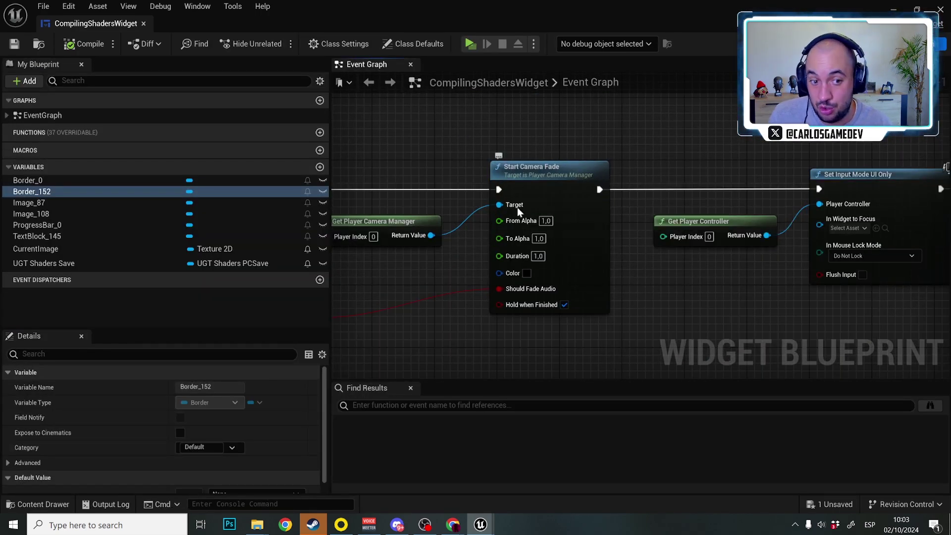
{"action": "left_click_drag", "start_coordinate": [501, 190], "coordinate": [819, 187], "text": "ctrl"}
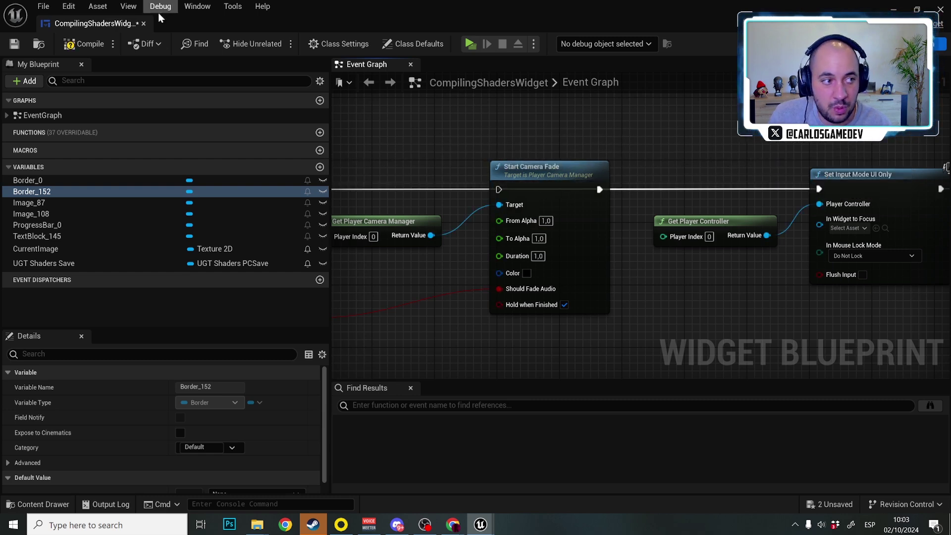
{"action": "left_click", "coordinate": [83, 44]}
{"action": "left_click", "coordinate": [14, 44]}
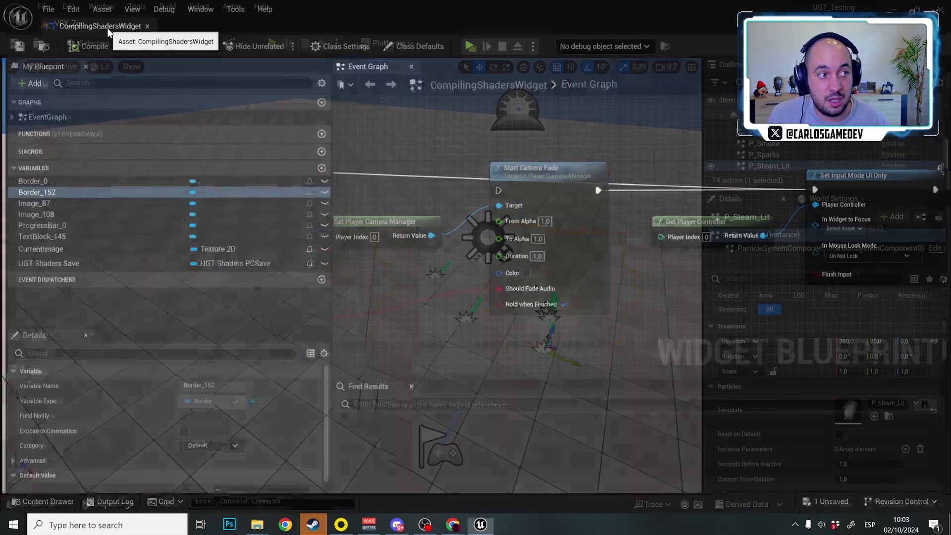
{"action": "middle_click", "coordinate": [106, 29]}
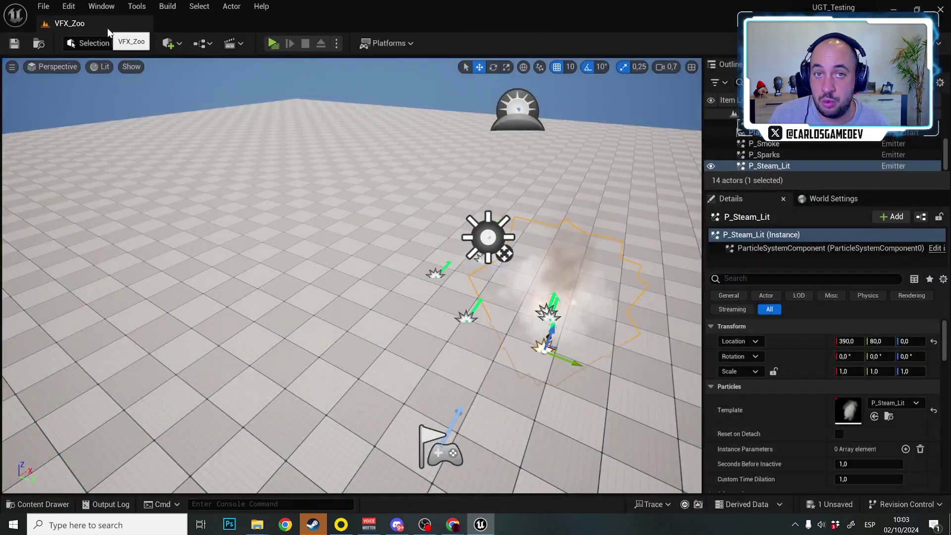
- From the VFX_Zoo level blueprint, examine how the Set Up UGT Game function checks for compiled shaders and creates the compiling widget
{"action": "left_click", "coordinate": [43, 6]}
{"action": "mouse_move", "coordinate": [111, 64]}
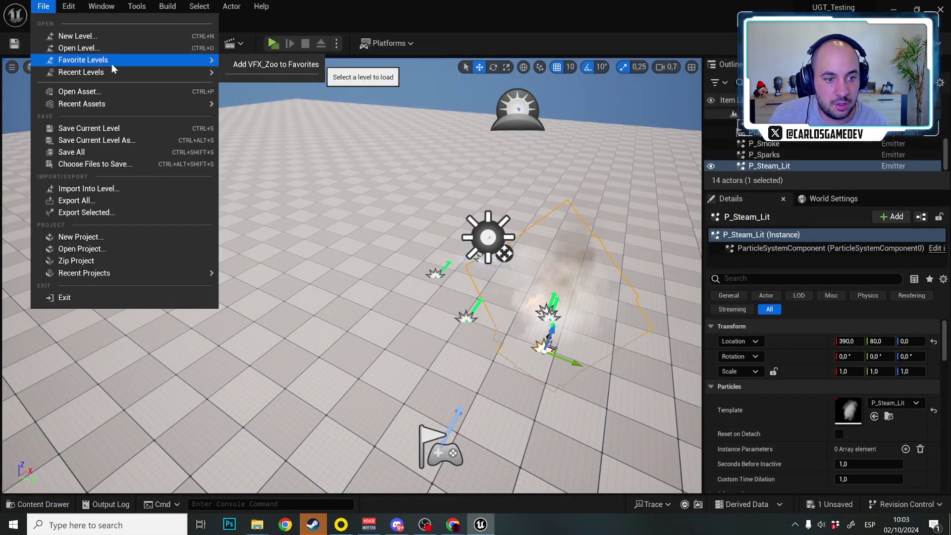
{"action": "left_click", "coordinate": [203, 46]}
{"action": "left_click", "coordinate": [203, 43]}
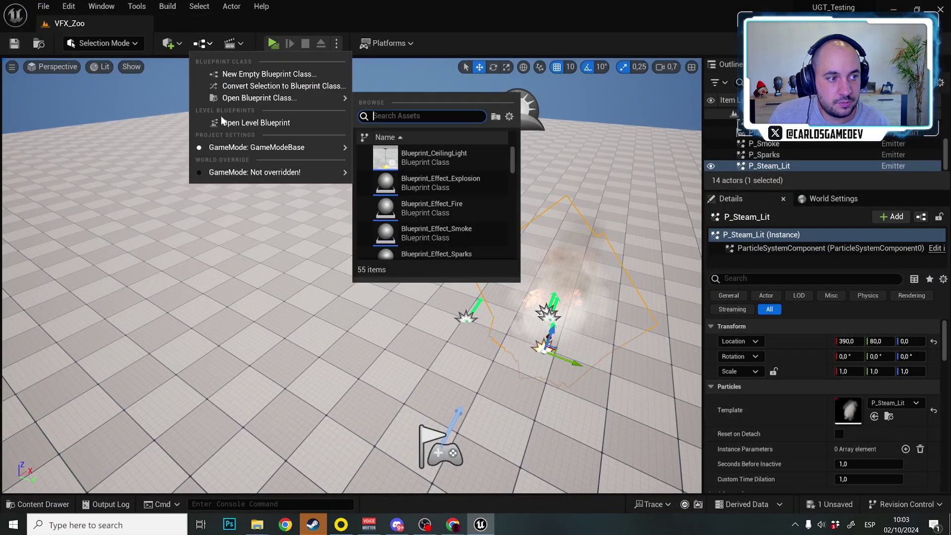
{"action": "left_click", "coordinate": [236, 124]}
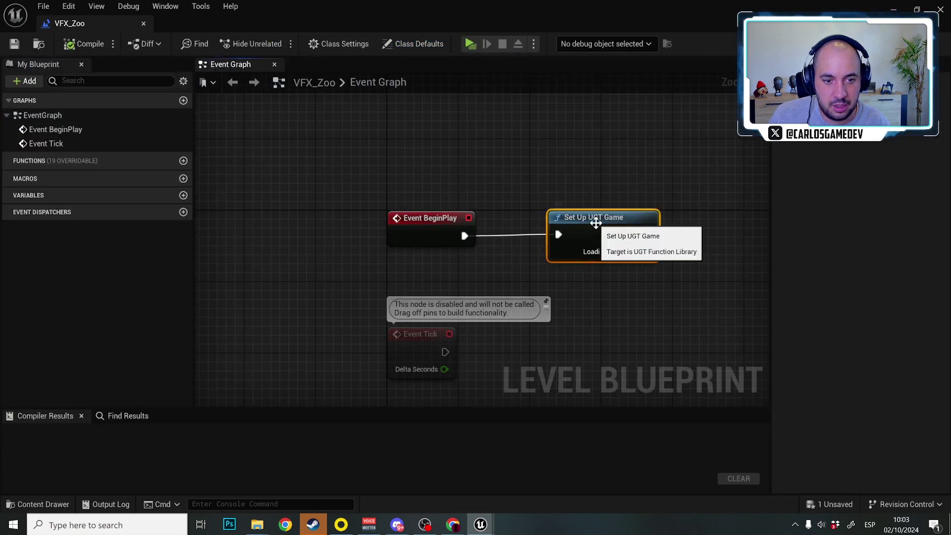
{"action": "double_click", "coordinate": [594, 221]}
{"action": "scroll", "coordinate": [422, 204], "scroll_direction": "up", "scroll_amount": 6}
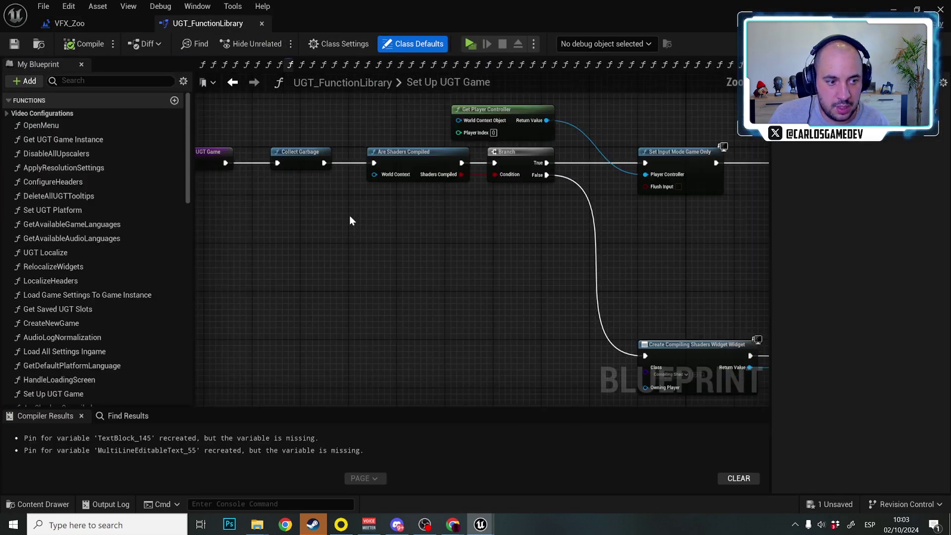
{"action": "scroll", "coordinate": [374, 166], "scroll_direction": "down", "scroll_amount": 4}
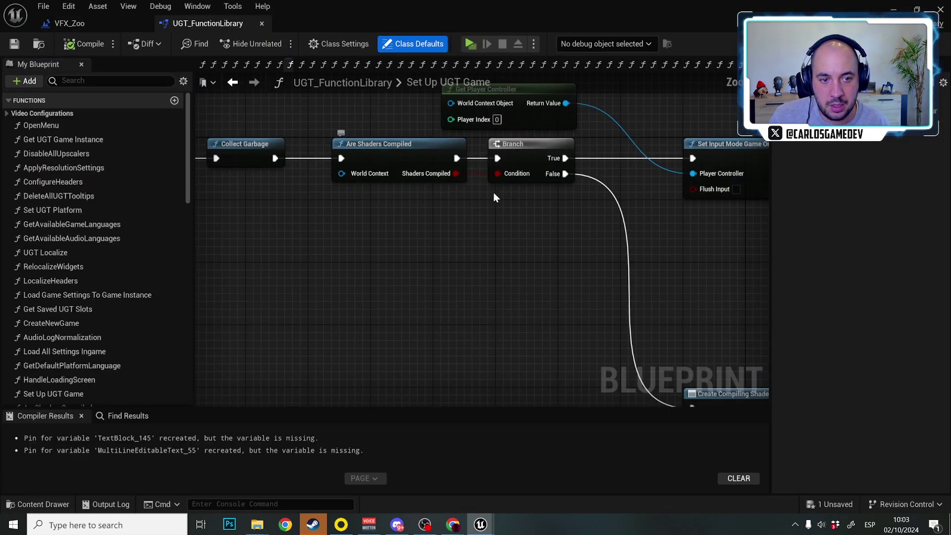
{"action": "scroll", "coordinate": [375, 230], "scroll_direction": "up", "scroll_amount": 4}
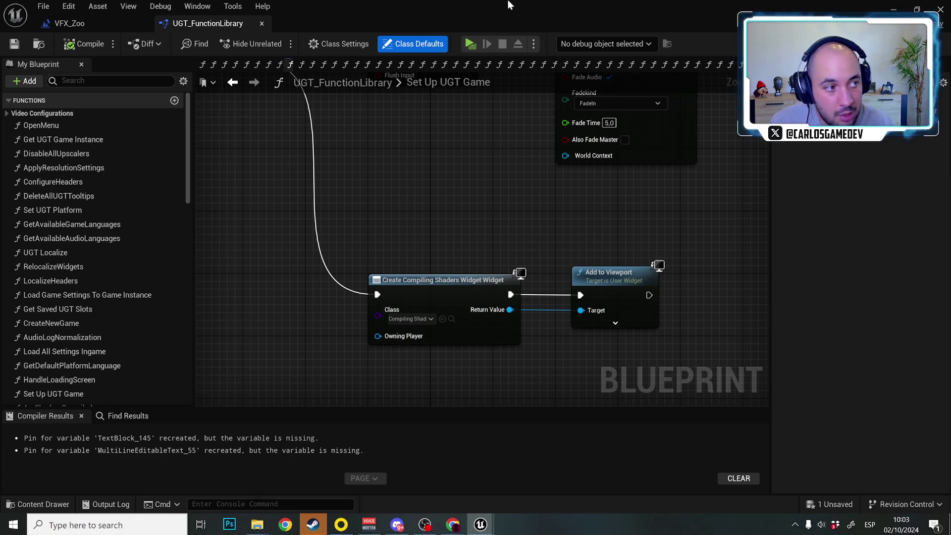
{"action": "left_click", "coordinate": [74, 26]}
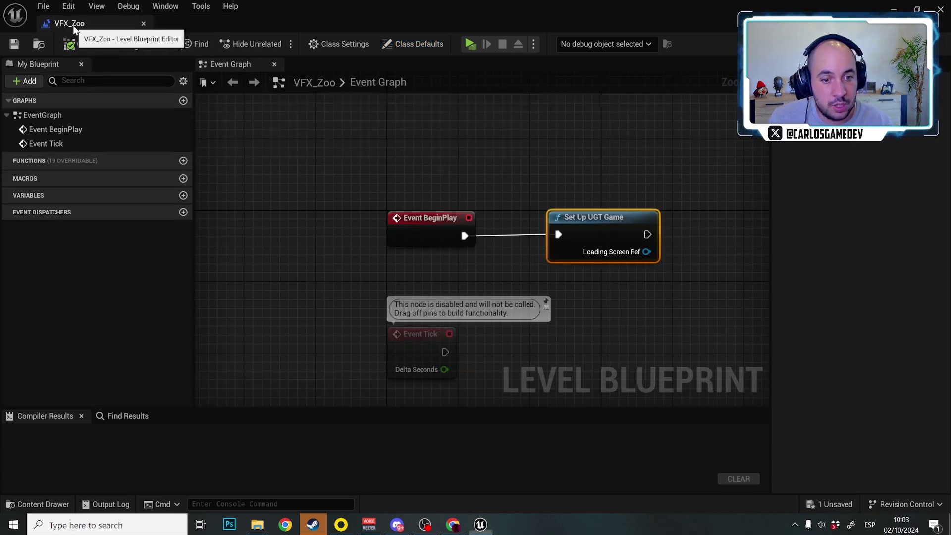
{"action": "key", "text": "alt+Tab"}
- In File Explorer, delete all the save files from the UGT_Testing - ESP project's Saved\SaveGames folder
{"action": "mouse_move", "coordinate": [255, 523]}
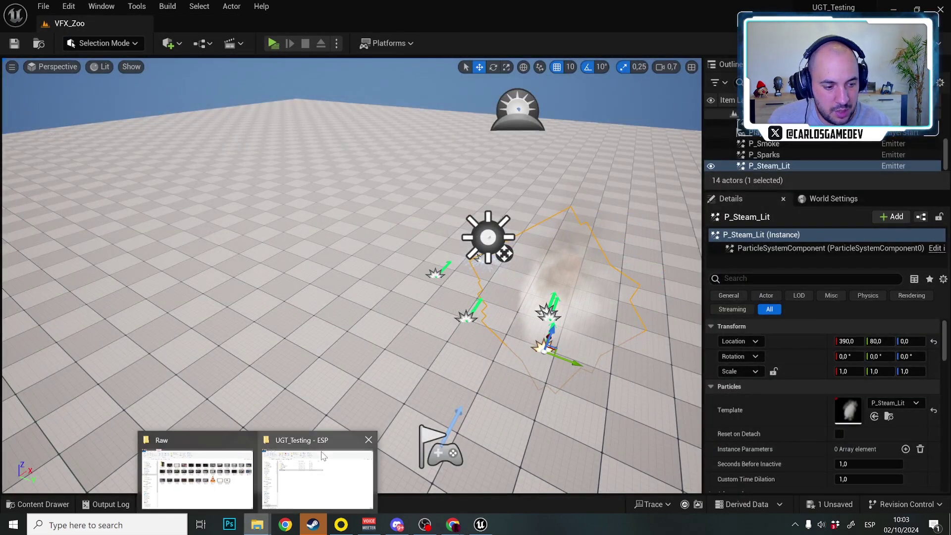
{"action": "left_click", "coordinate": [317, 478]}
{"action": "left_click", "coordinate": [181, 168]}
{"action": "double_click", "coordinate": [180, 169]}
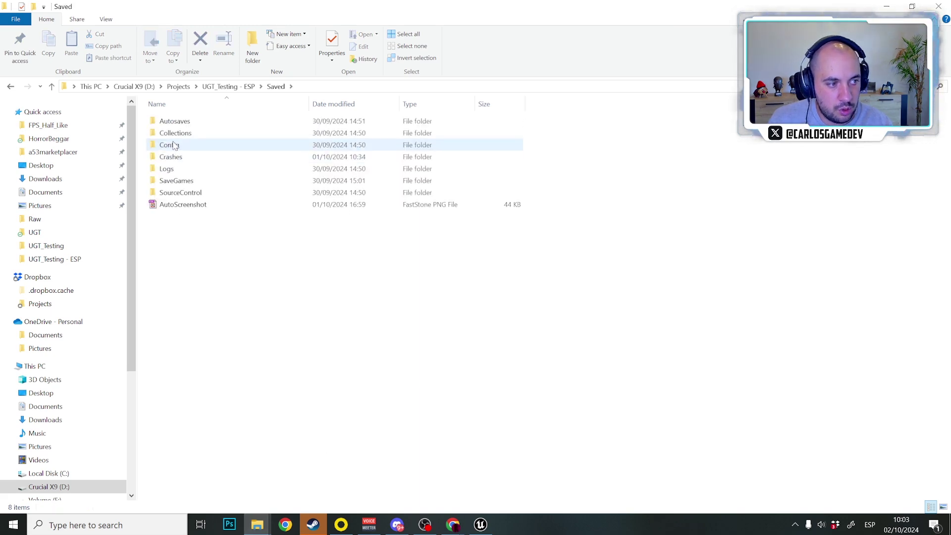
{"action": "double_click", "coordinate": [178, 180]}
{"action": "left_click_drag", "start_coordinate": [253, 233], "coordinate": [150, 47]}
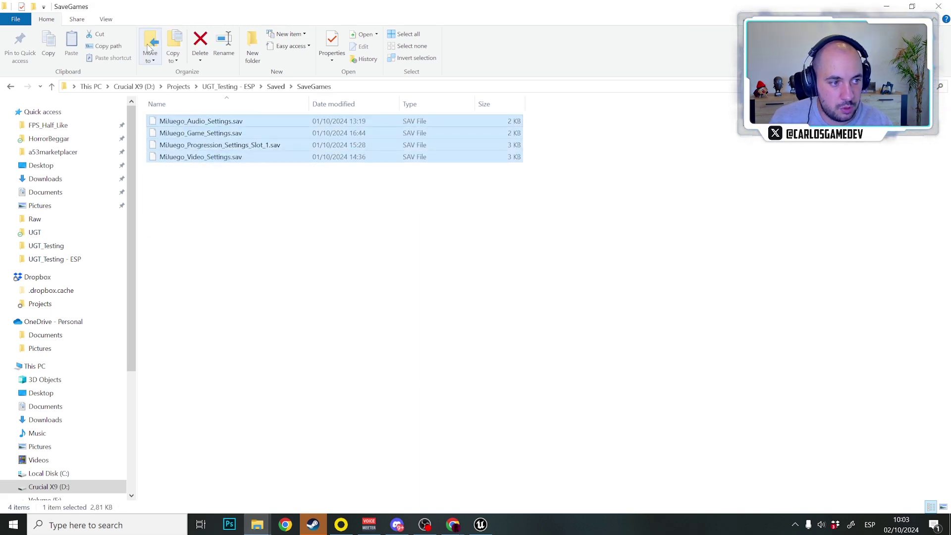
{"action": "key", "text": "Delete"}
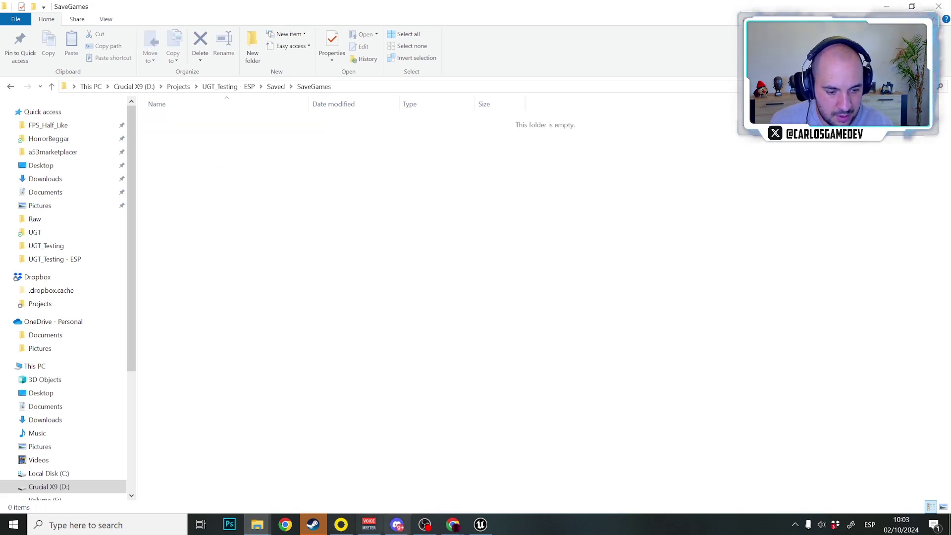
- Switch back to Unreal Editor and open the recent level UGT_LauncherMap
{"action": "left_click", "coordinate": [485, 526]}
{"action": "left_click", "coordinate": [43, 6]}
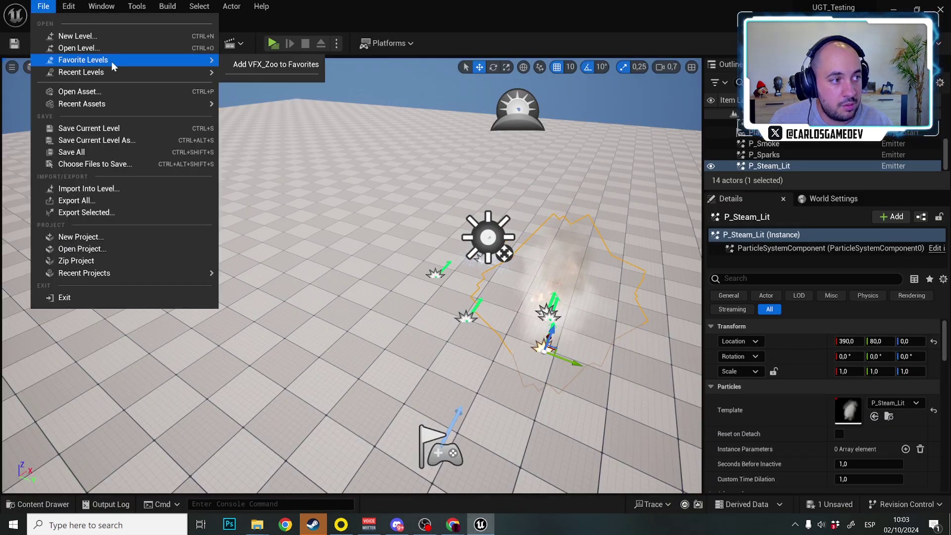
{"action": "mouse_move", "coordinate": [133, 71]}
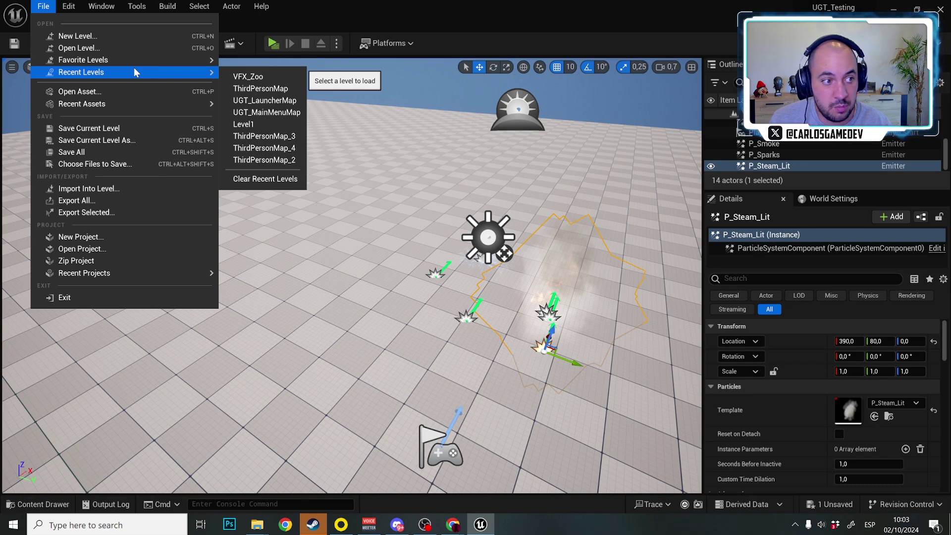
{"action": "left_click", "coordinate": [290, 102]}
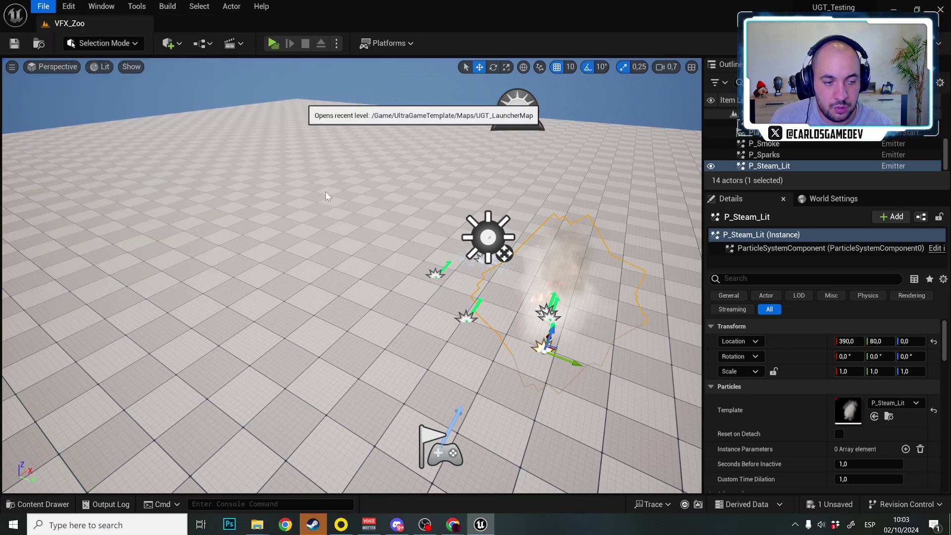
- Clear the asset search in the UltraGameTemplate folder and review the Testing settings in DefaultGameDataAsset
{"action": "key", "text": "ctrl+space"}
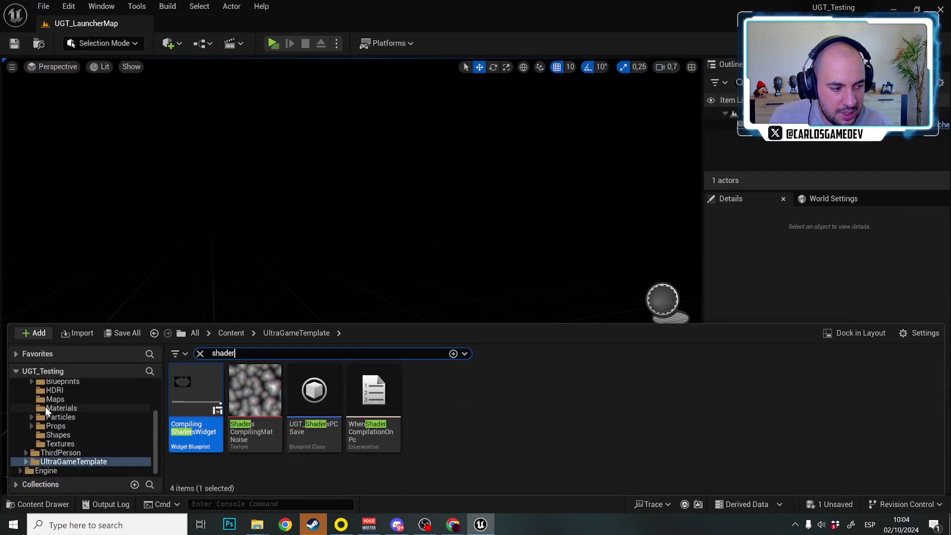
{"action": "scroll", "coordinate": [45, 406], "scroll_direction": "up", "scroll_amount": 3}
{"action": "scroll", "coordinate": [79, 422], "scroll_direction": "down", "scroll_amount": 3}
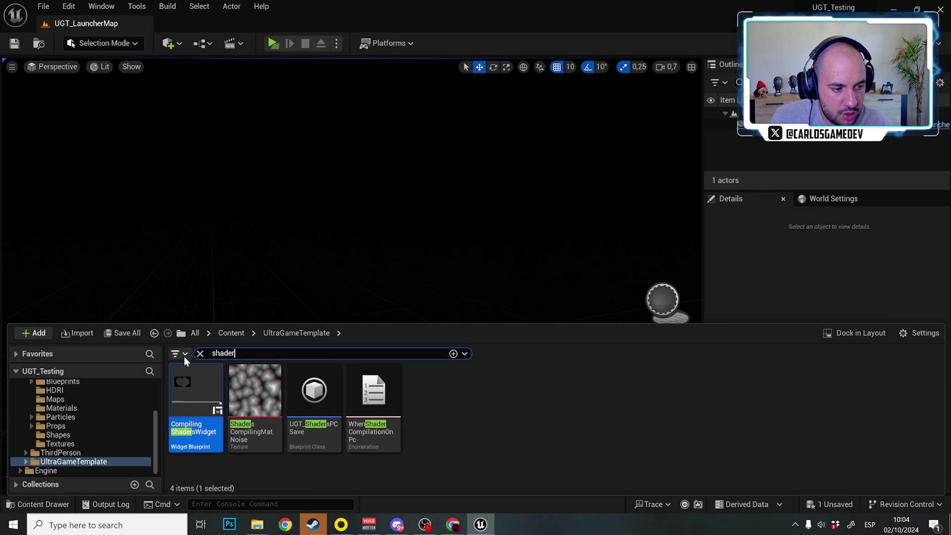
{"action": "left_click", "coordinate": [201, 356]}
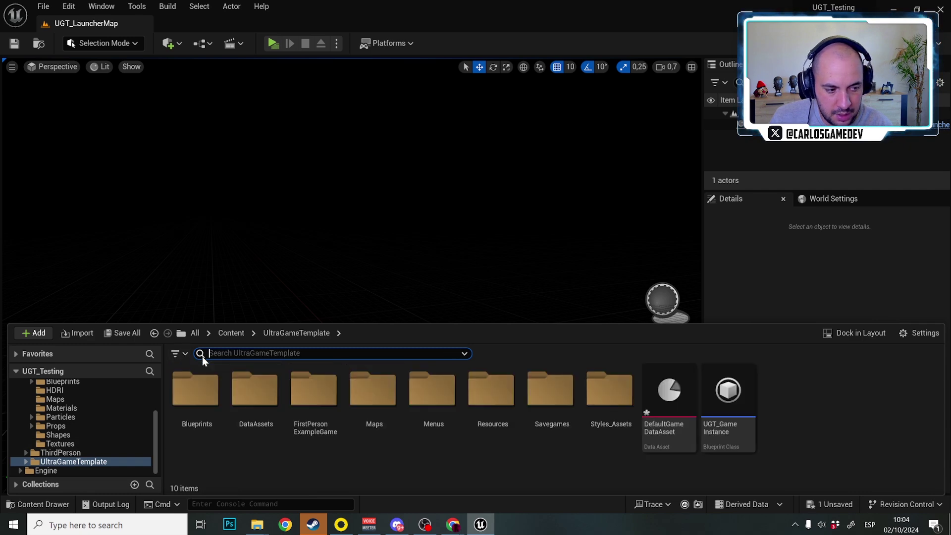
{"action": "double_click", "coordinate": [657, 413]}
{"action": "scroll", "coordinate": [242, 238], "scroll_direction": "down", "scroll_amount": 3}
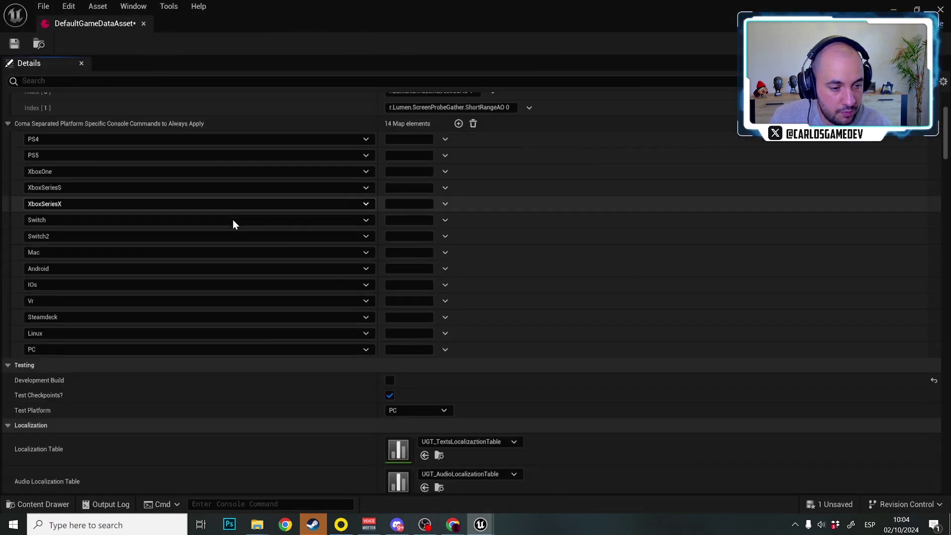
{"action": "scroll", "coordinate": [232, 220], "scroll_direction": "down", "scroll_amount": 3}
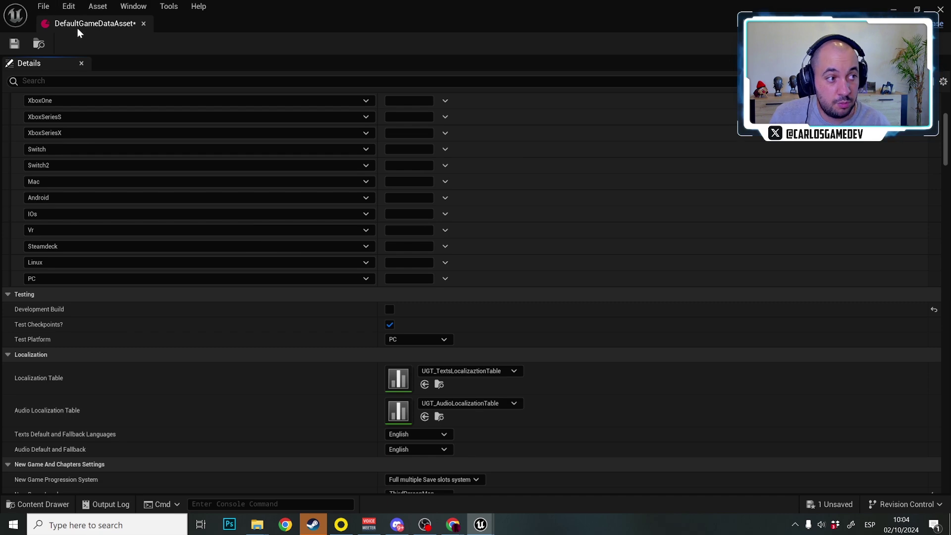
{"action": "left_click", "coordinate": [143, 23]}
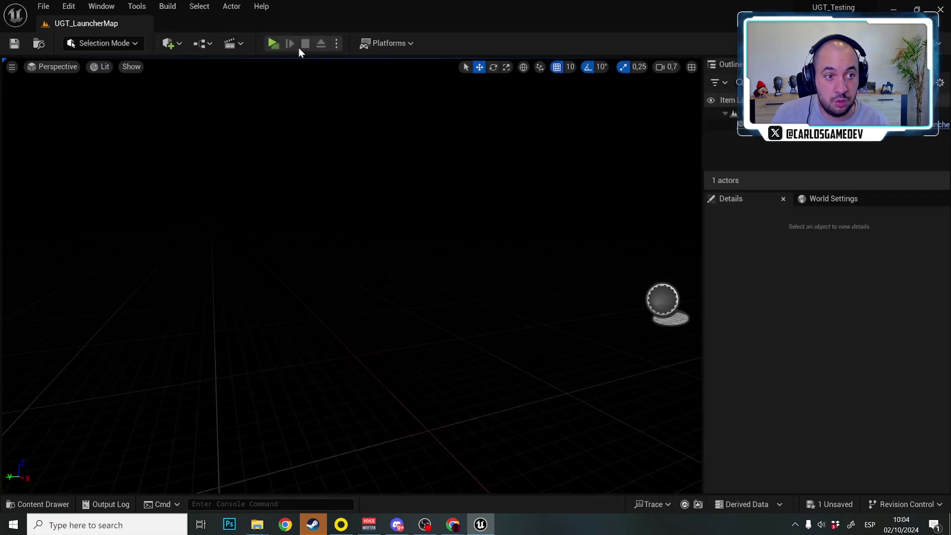
- Play the launcher map, accept the initial configuration and welcome screen, and start a new game at Normal difficulty
{"action": "left_click", "coordinate": [272, 43]}
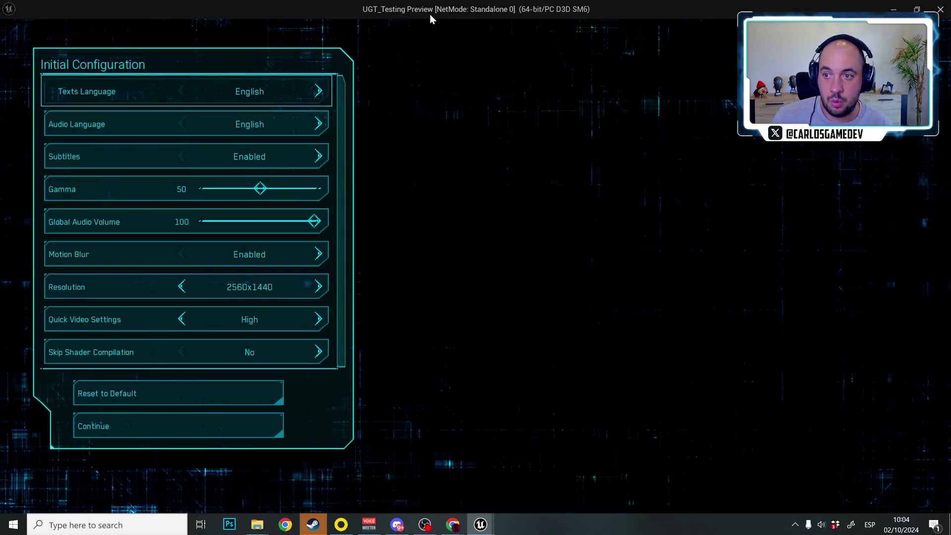
{"action": "left_click", "coordinate": [123, 430]}
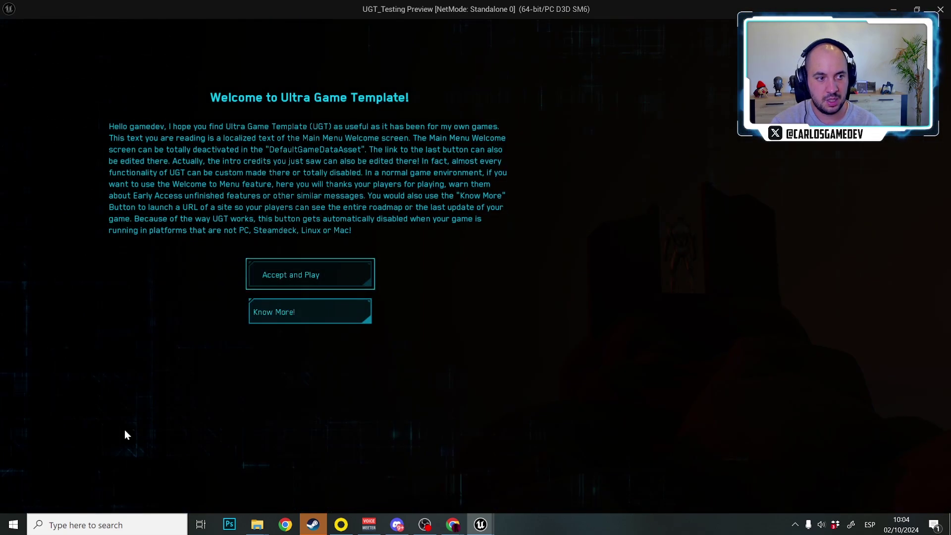
{"action": "left_click", "coordinate": [271, 273]}
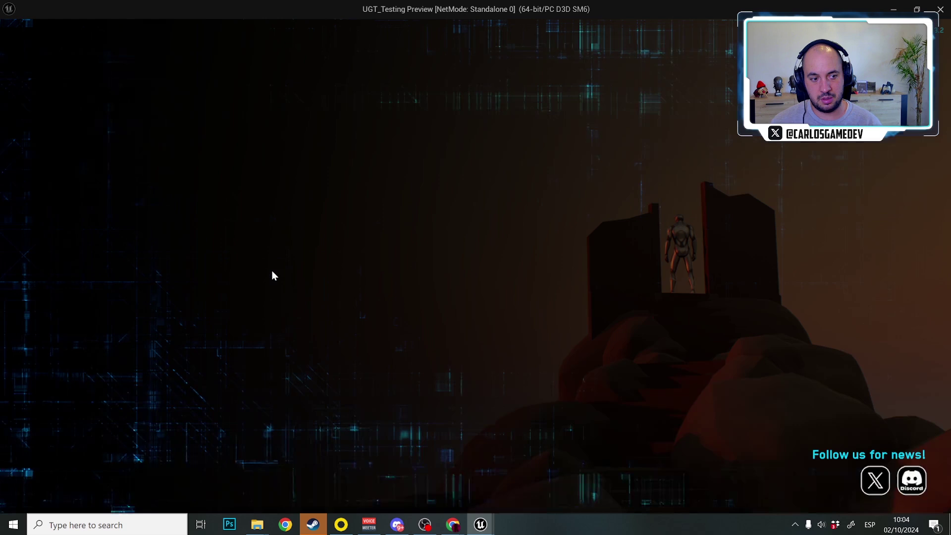
{"action": "left_click", "coordinate": [76, 78]}
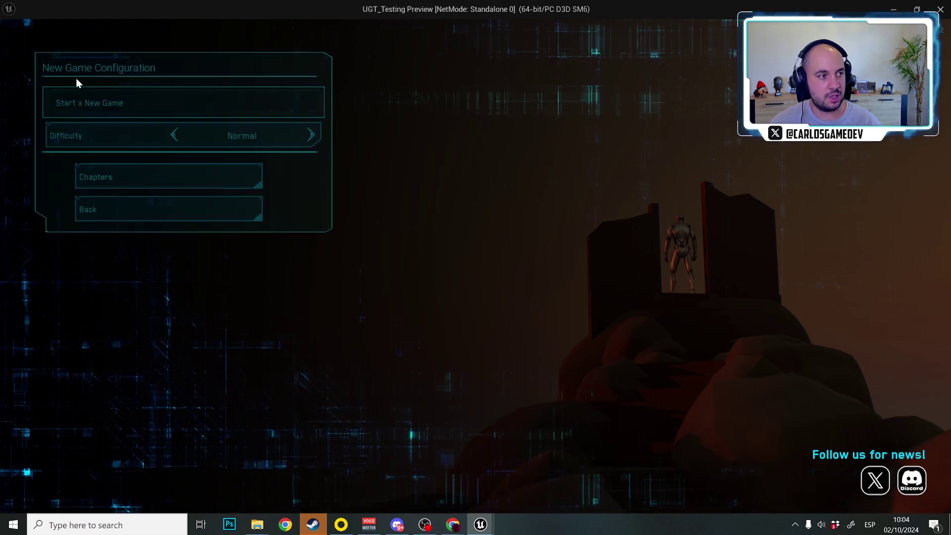
{"action": "left_click", "coordinate": [83, 100]}
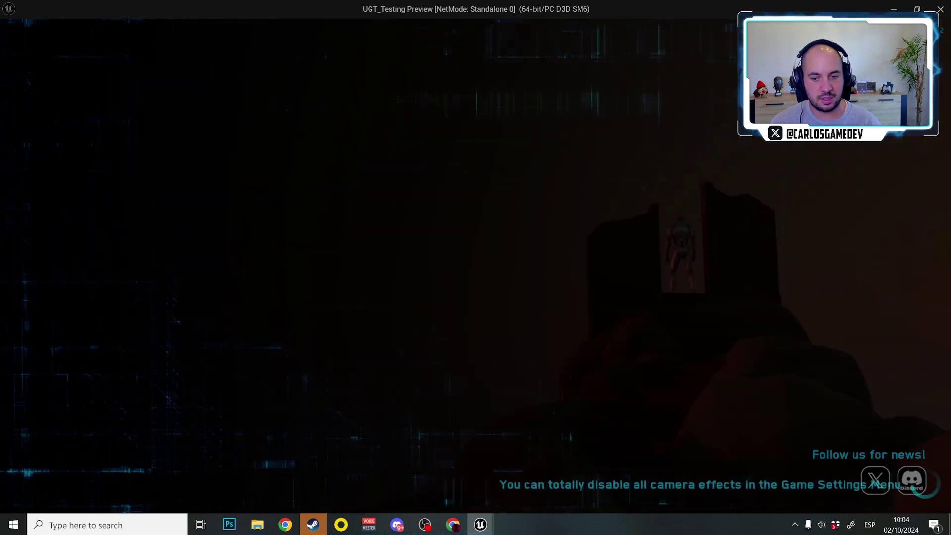